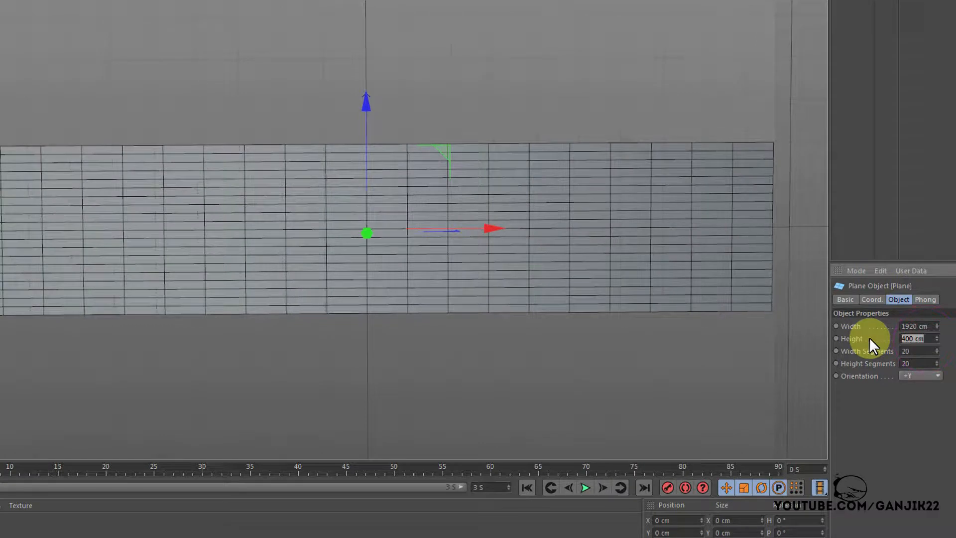
Step: Set the plane's height to 1080 cm
text(18)
text(08)
text(0)
key(Return)
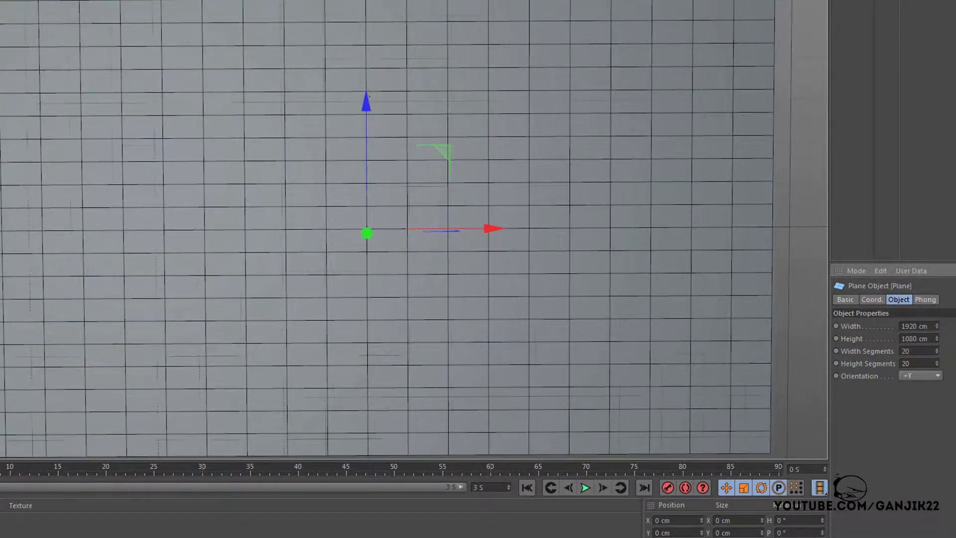
scroll(479, 260, down, 3)
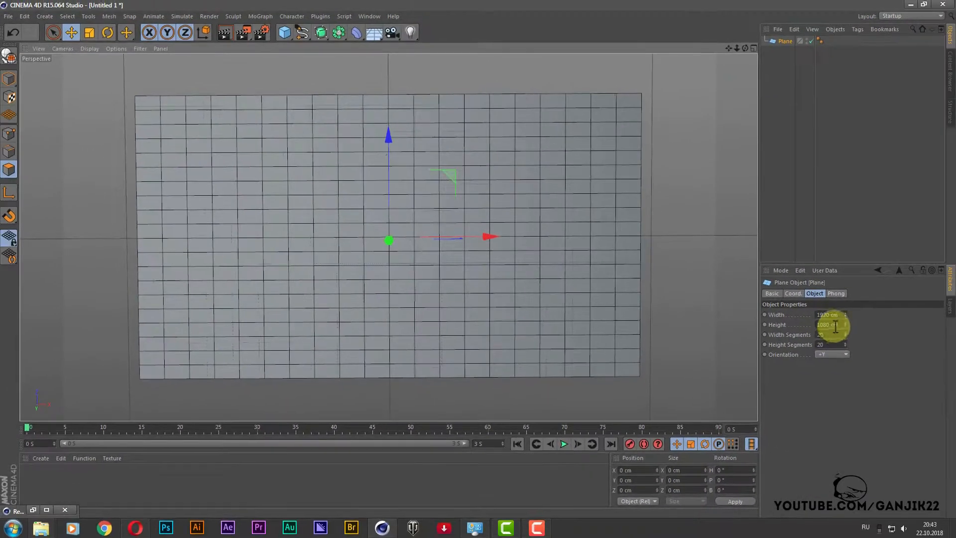
Step: Reduce the plane to 1 width segment and 1 height segment
click(911, 351)
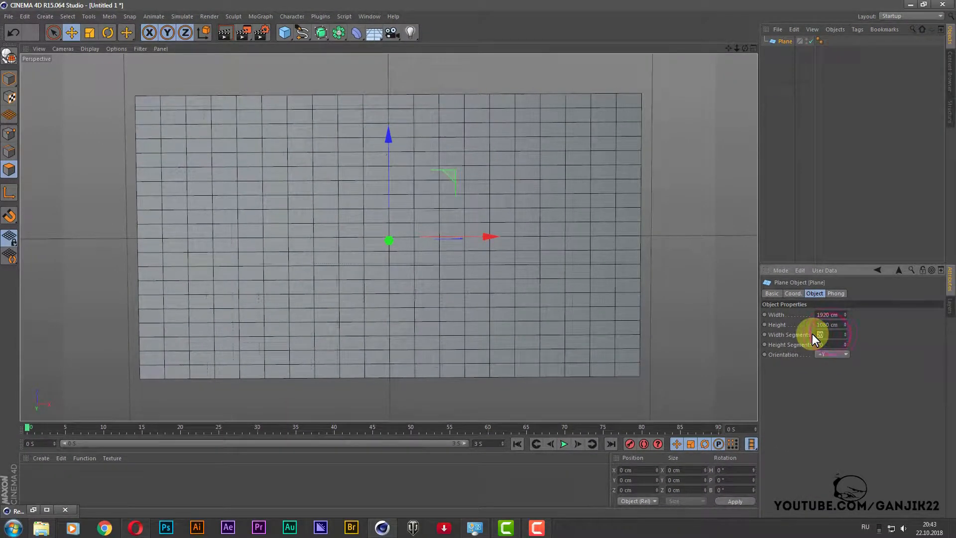
text(1)
drag(829, 346, 807, 345)
text(1)
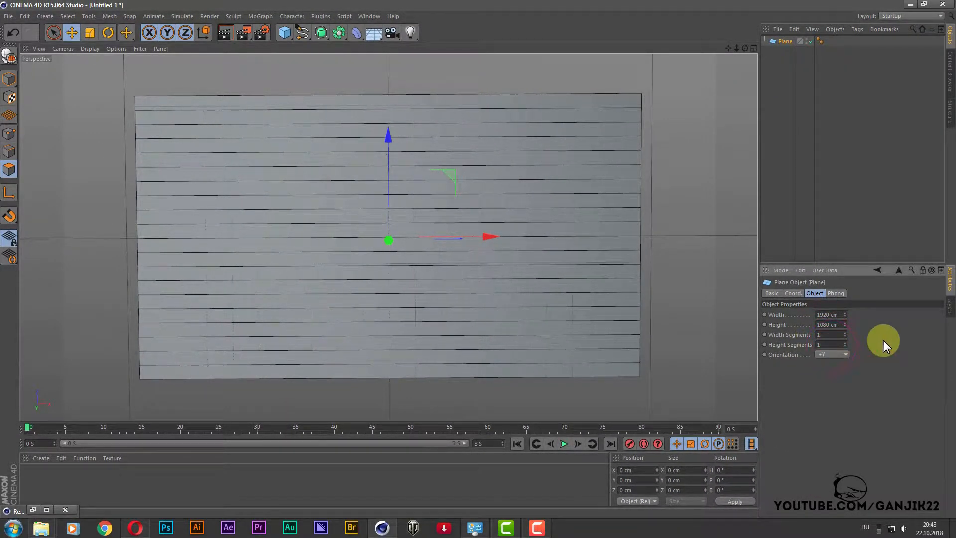
click(884, 339)
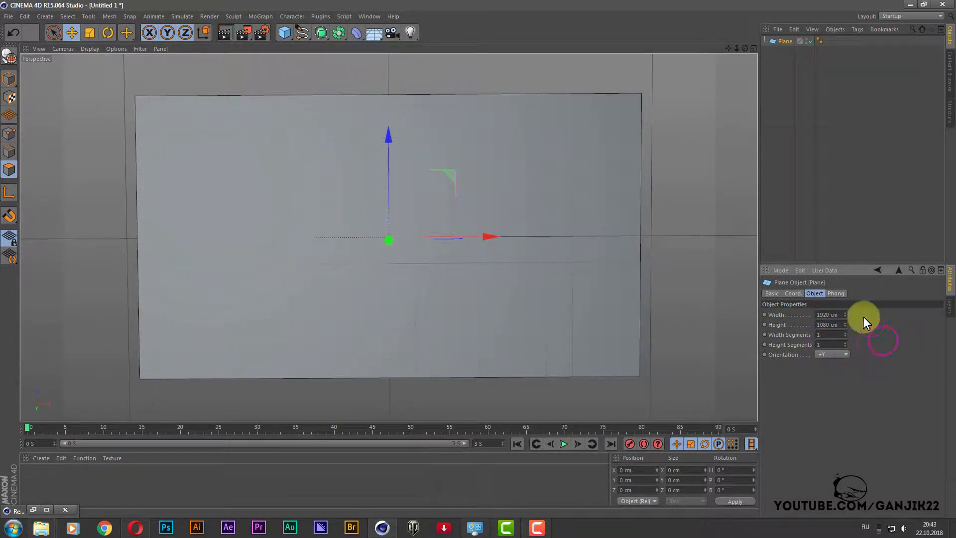
Step: Nest the plane under a new Subdivision Surface and make the plane editable
click(321, 33)
drag(782, 51, 791, 42)
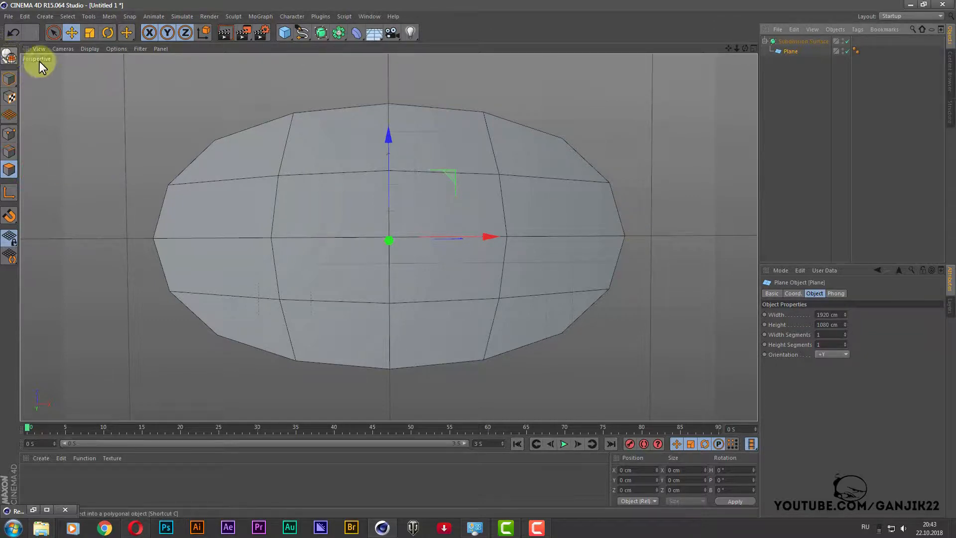
click(10, 57)
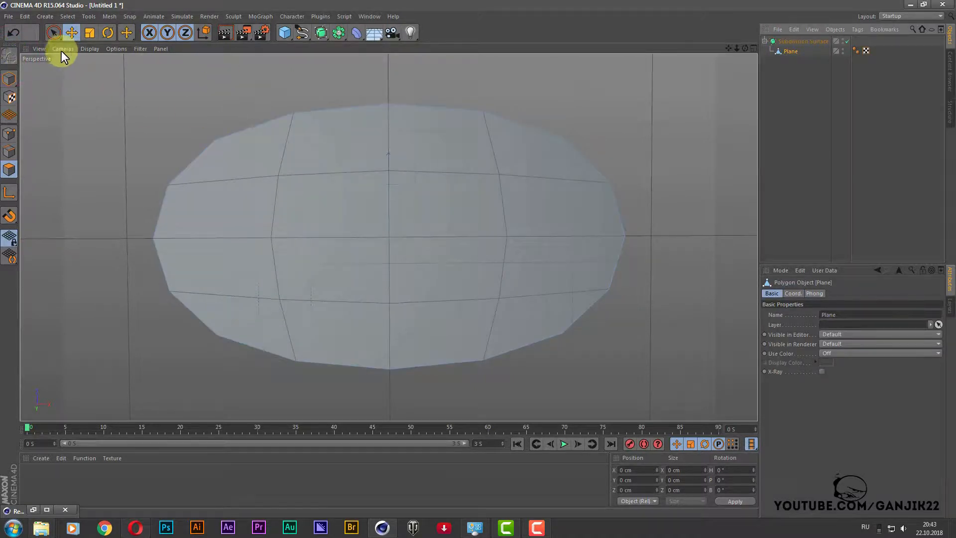
Step: Switch the viewport display to Gouraud Shading, then back to Gouraud Shading (Lines)
click(67, 50)
mouse_move(85, 49)
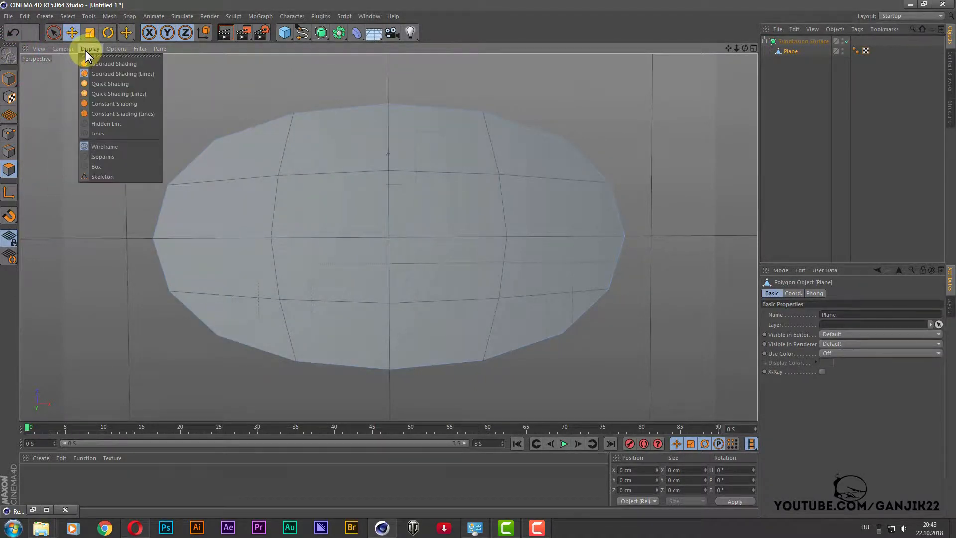
click(108, 64)
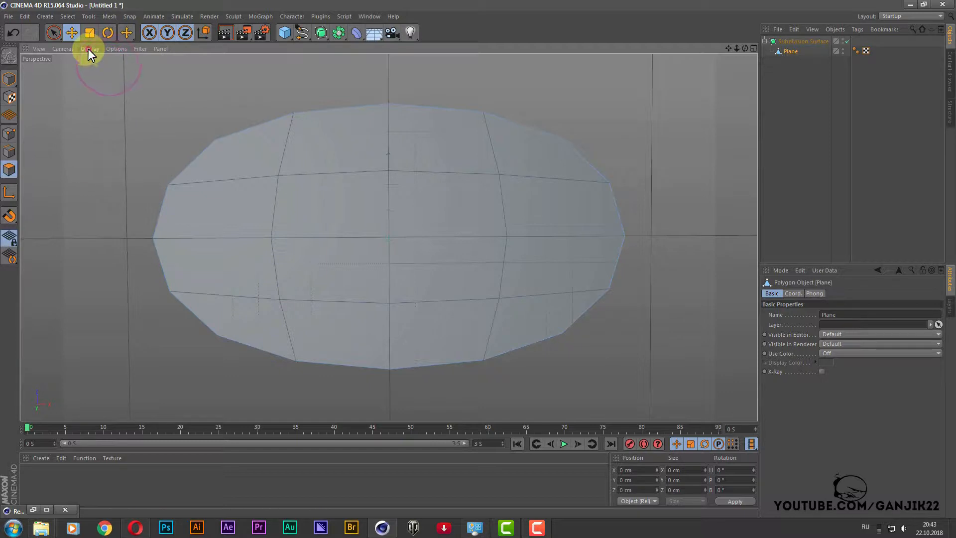
click(90, 49)
click(94, 73)
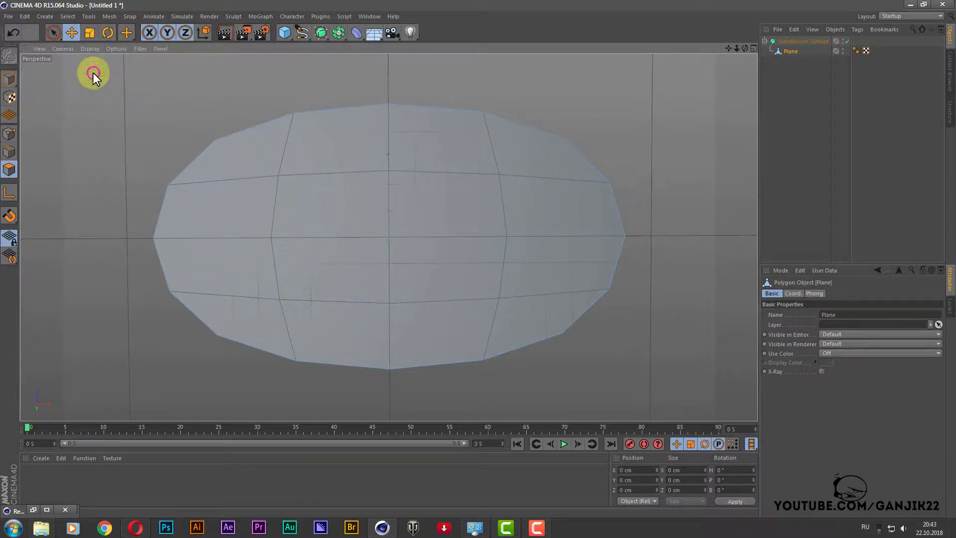
Step: Cut diagonally across all four corners of the plane with the Knife tool in Line mode
click(790, 50)
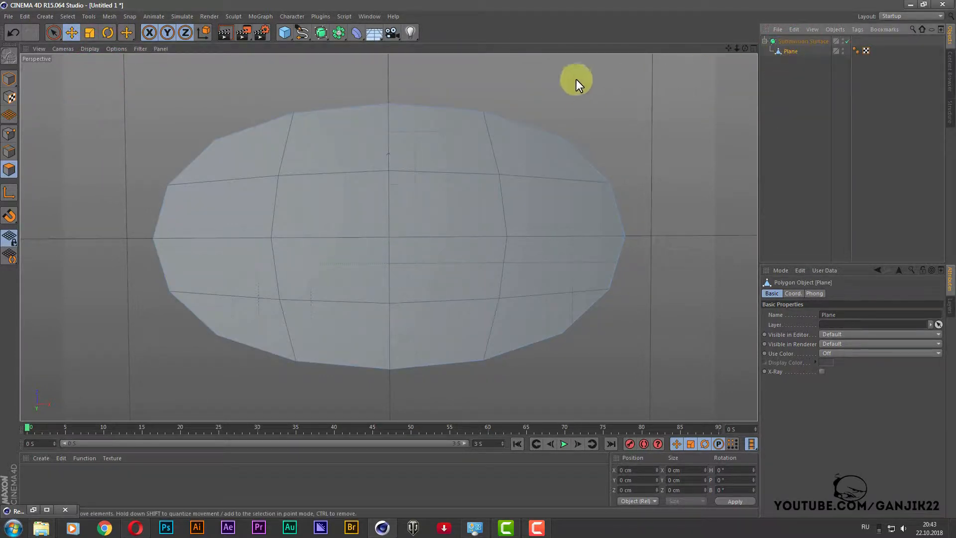
key(k)
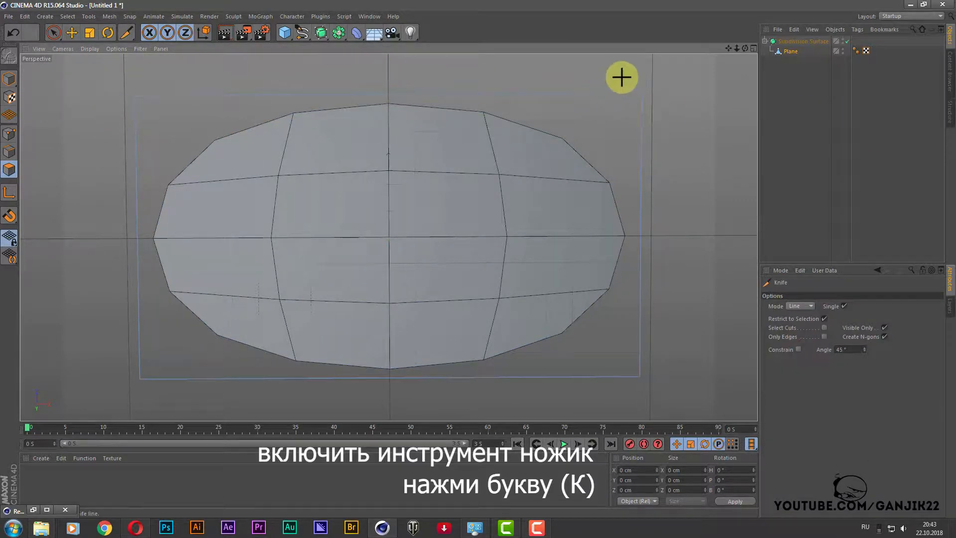
drag(621, 78, 682, 129)
drag(687, 319, 604, 414)
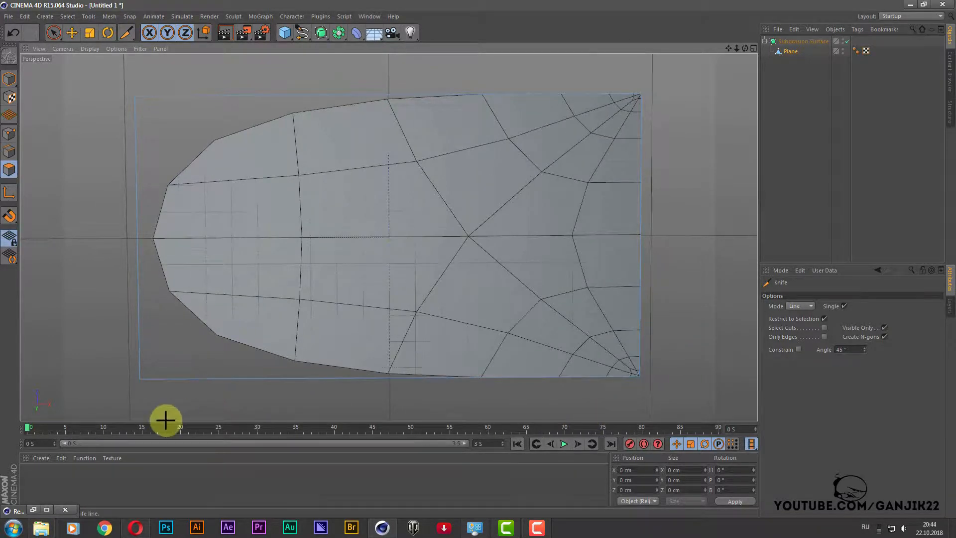
drag(167, 418, 109, 209)
drag(112, 124, 169, 61)
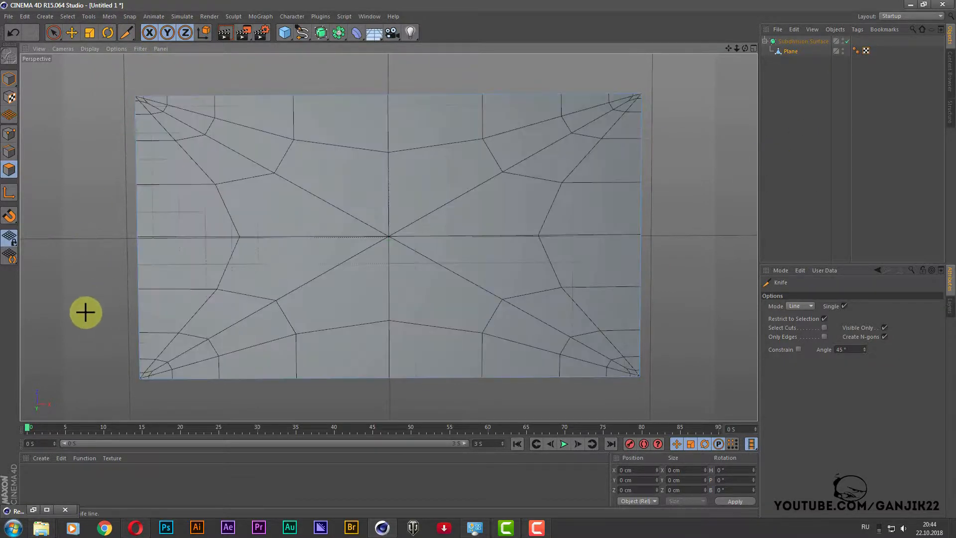
Step: Cut the whole plane with about twenty irregular, crossing knife lines in varied directions to build a dense, uneven mesh
drag(92, 318, 443, 84)
mouse_move(375, 70)
mouse_down()
mouse_move(529, 461)
mouse_move(750, 281)
mouse_move(704, 219)
mouse_up()
mouse_move(705, 219)
mouse_down()
mouse_move(89, 305)
mouse_move(106, 249)
mouse_up()
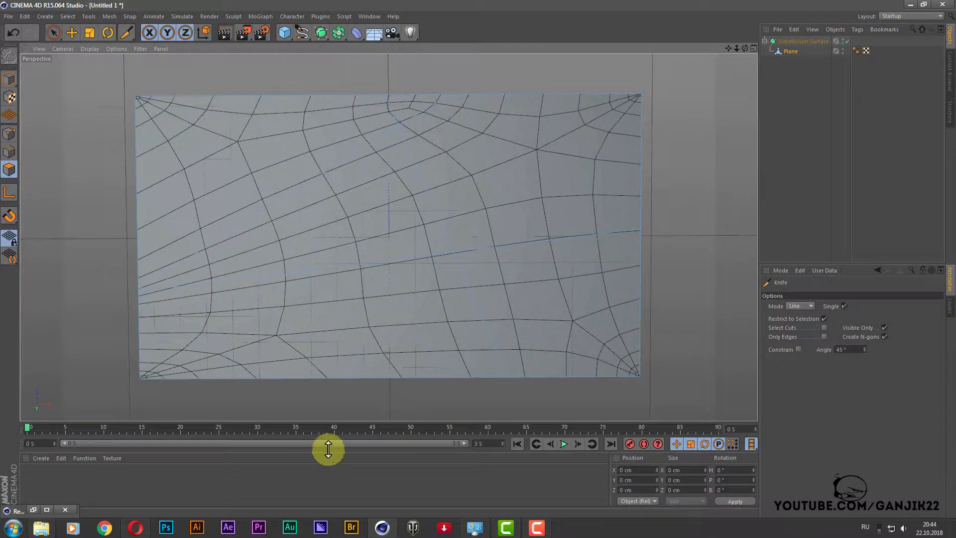
mouse_move(327, 399)
mouse_down()
mouse_move(318, 353)
mouse_move(109, 183)
mouse_up()
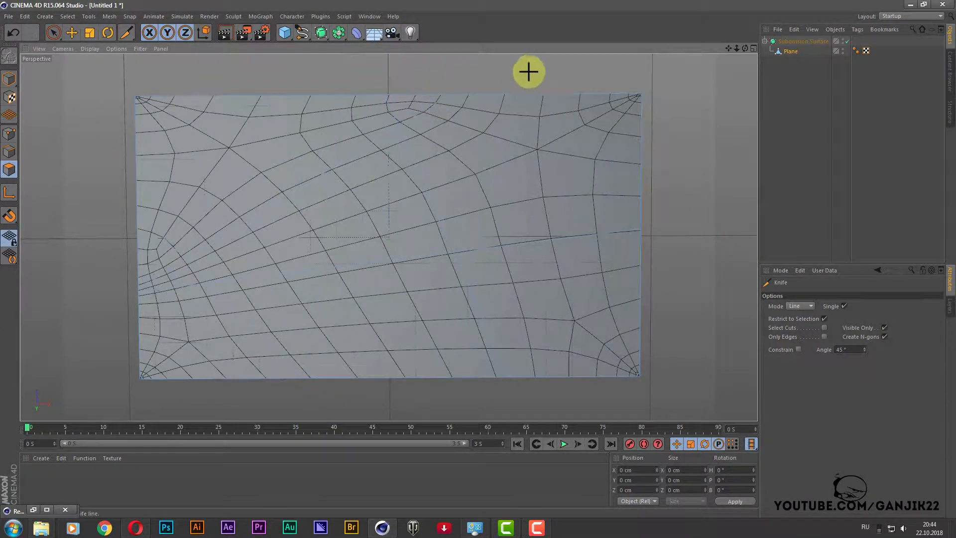
drag(521, 83, 254, 471)
drag(687, 220, 239, 487)
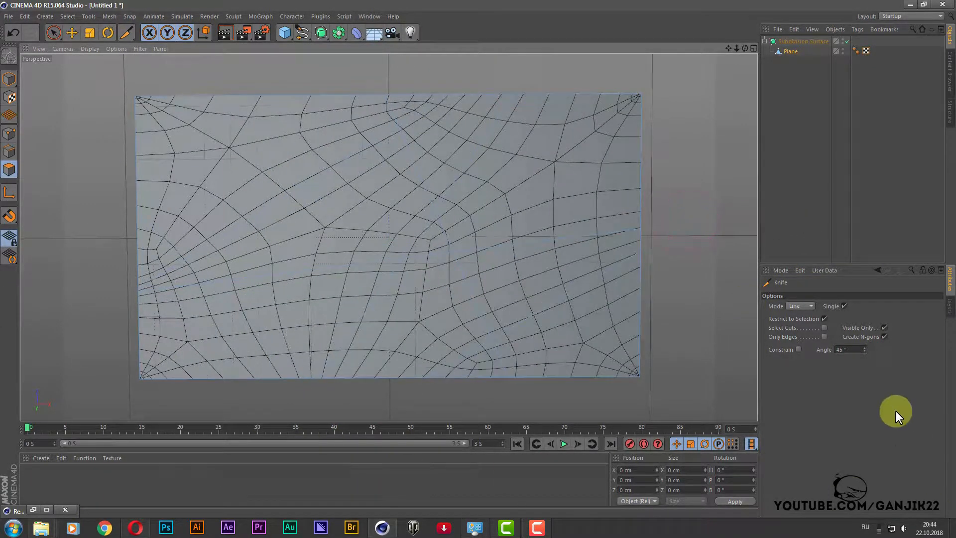
drag(664, 335, 389, 71)
drag(235, 153, 508, 189)
drag(516, 84, 314, 390)
drag(260, 276, 668, 95)
drag(571, 210, 351, 367)
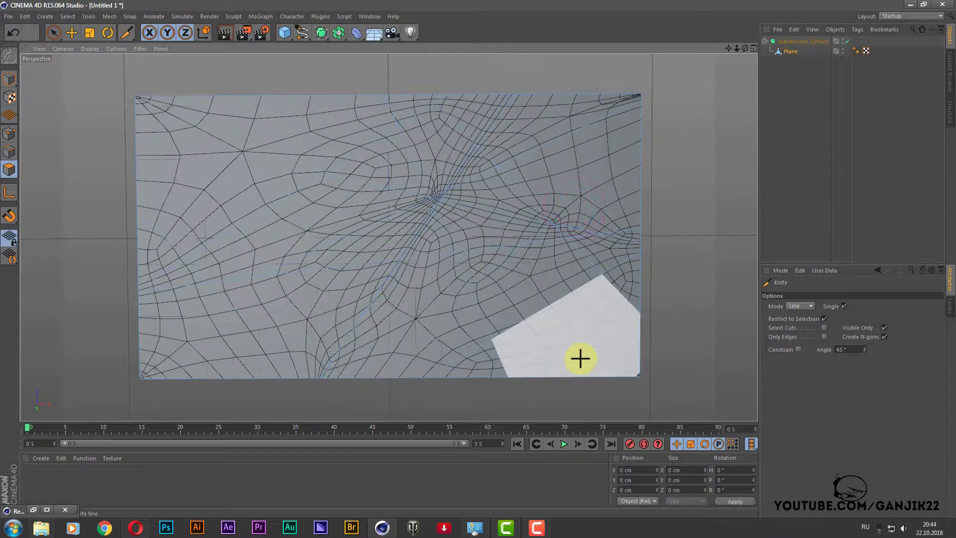
drag(559, 332, 406, 143)
drag(167, 255, 343, 55)
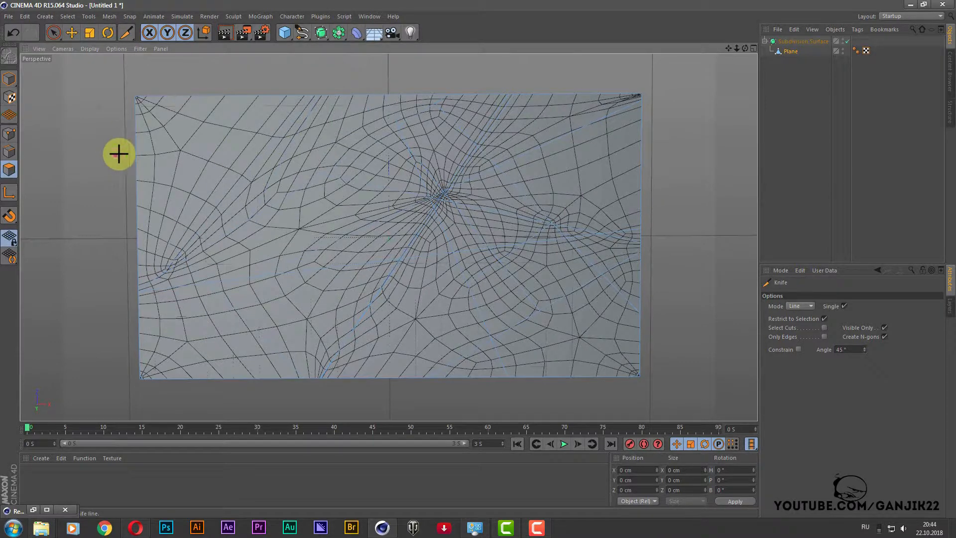
drag(117, 154, 530, 37)
drag(384, 390, 102, 65)
drag(258, 218, 397, 126)
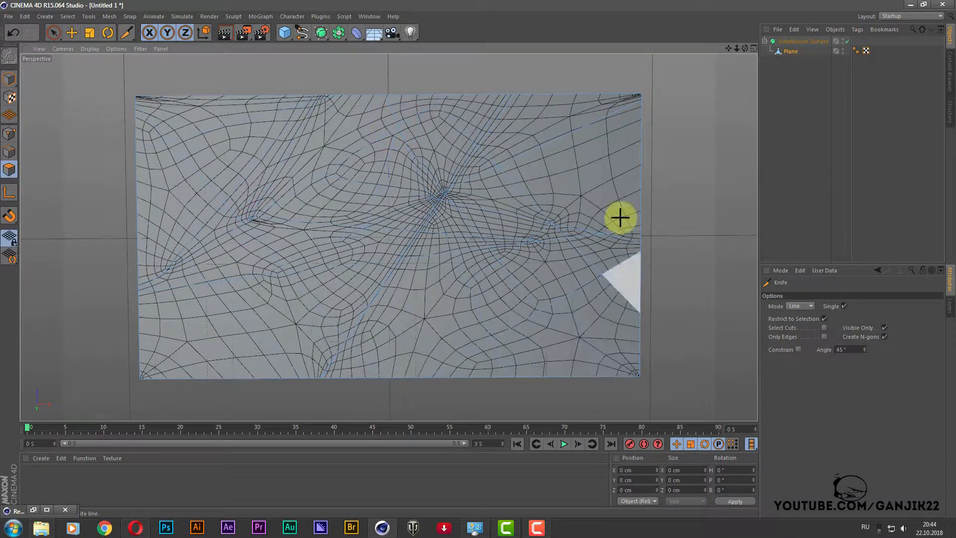
drag(619, 218, 565, 214)
drag(400, 333, 244, 213)
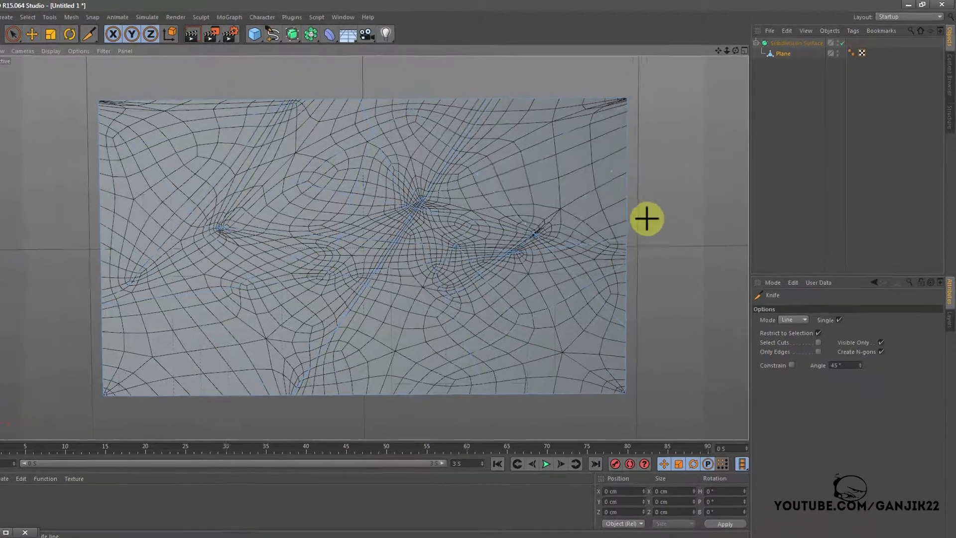
drag(622, 189, 485, 55)
drag(378, 68, 379, 71)
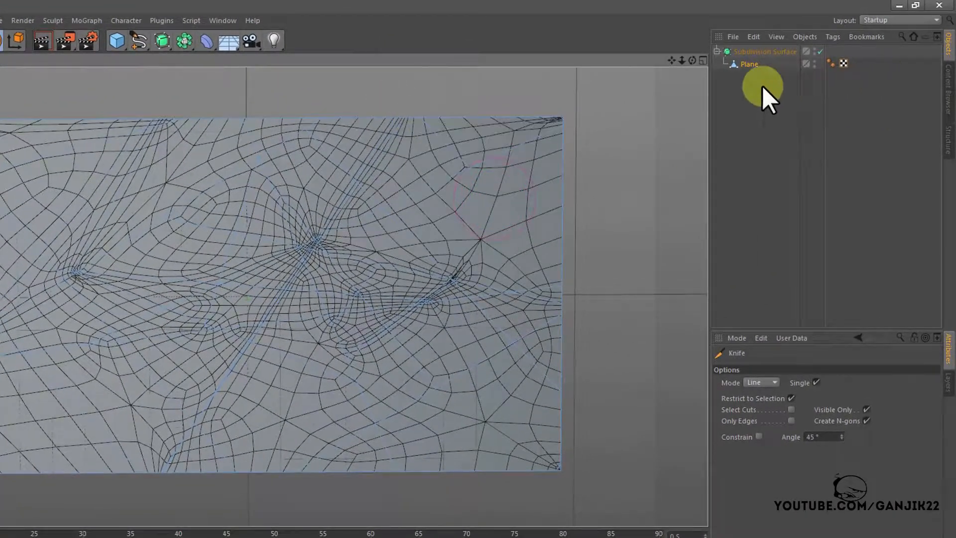
Step: Convert the Subdivision Surface with Current State to Object and delete the original plane
right_click(751, 52)
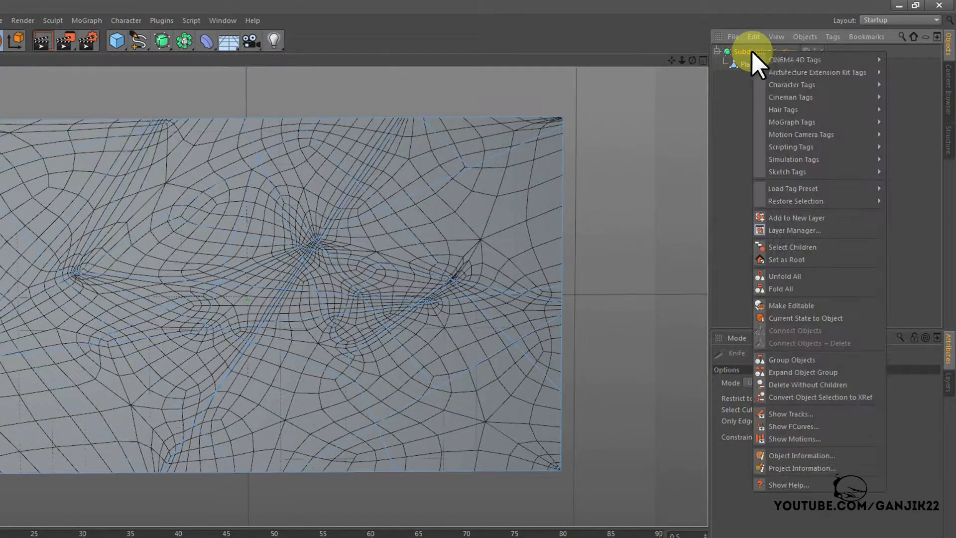
click(805, 317)
drag(752, 64, 752, 91)
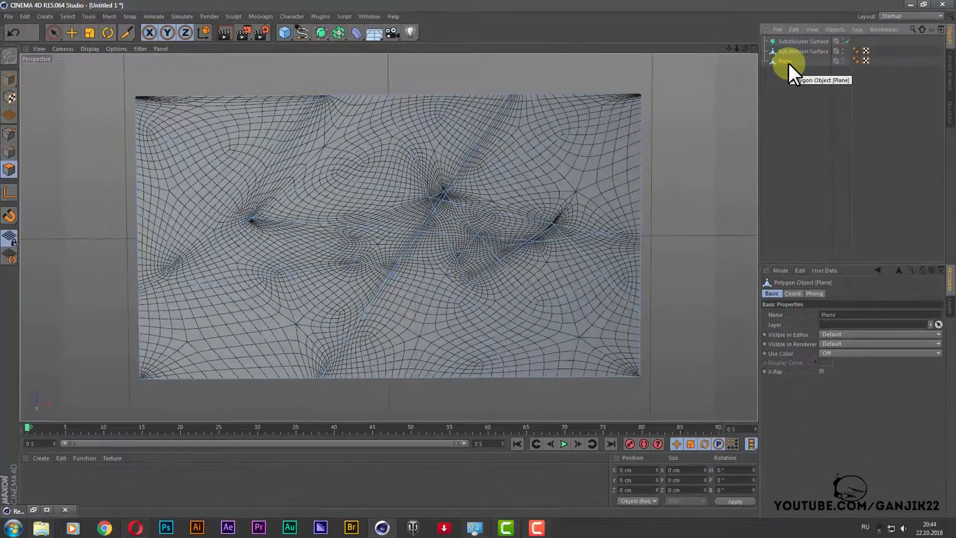
key(Delete)
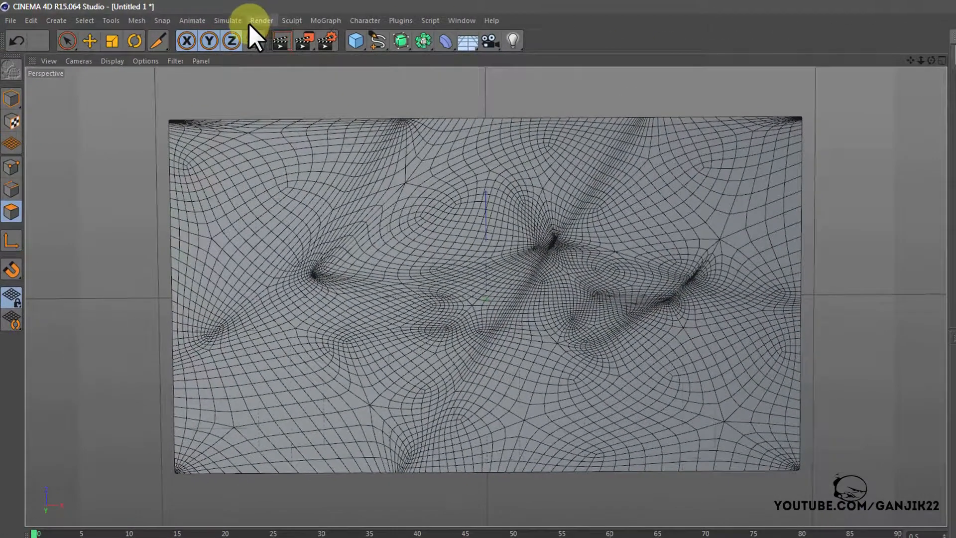
Step: Add a Cloth Surface containing the converted mesh, nest it under the Subdivision Surface generator and disable that generator
click(229, 22)
mouse_move(242, 41)
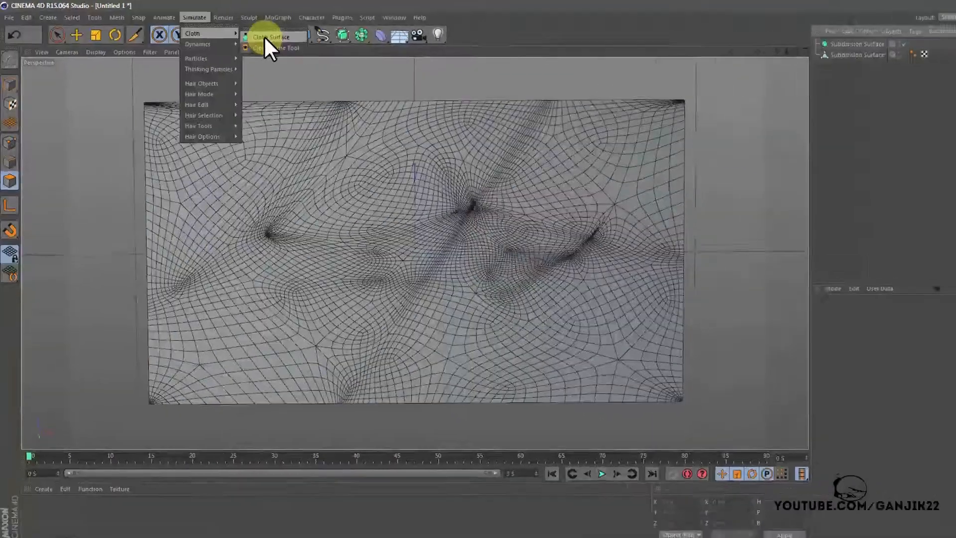
click(319, 37)
mouse_move(793, 43)
mouse_down()
mouse_move(800, 60)
mouse_move(807, 40)
mouse_up()
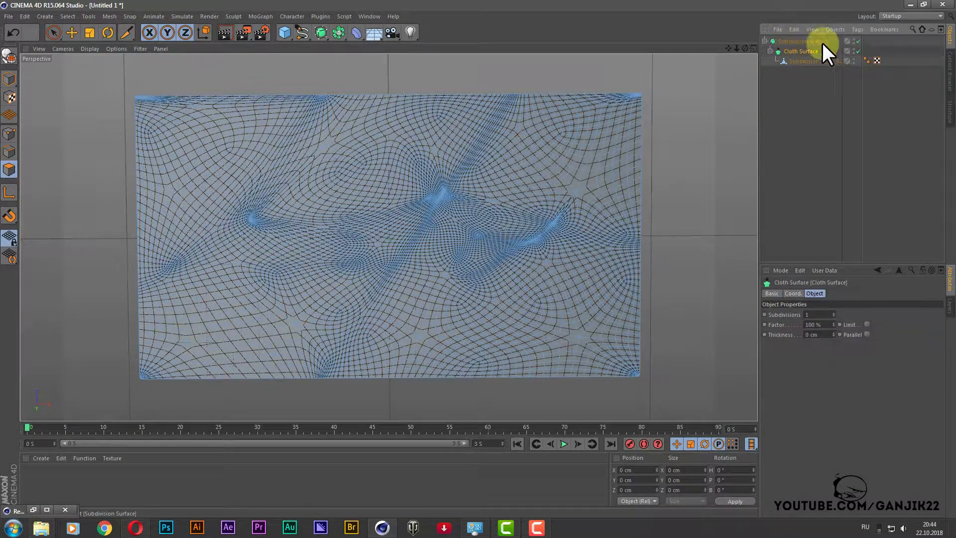
click(859, 41)
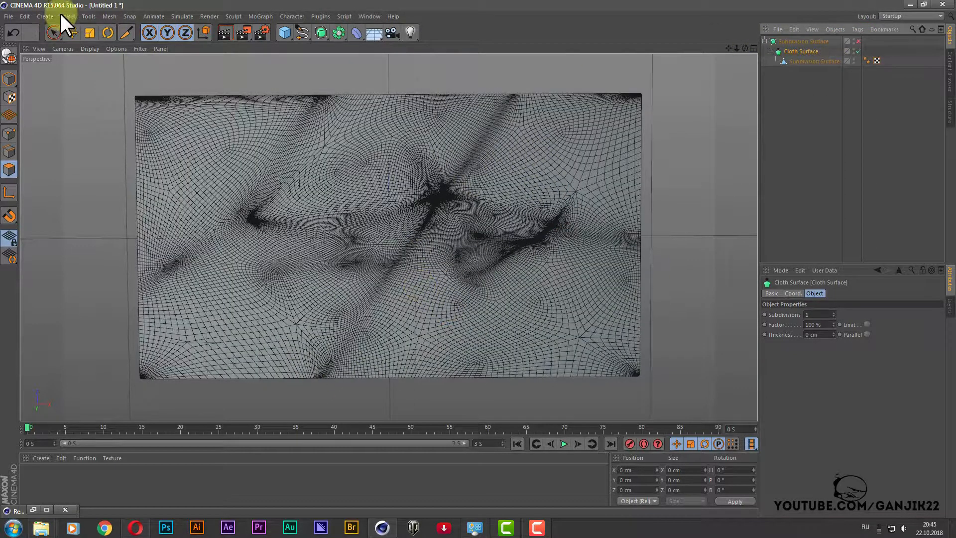
Step: Apply a Cloth simulation tag to the converted polygon mesh inside the Cloth Surface
click(72, 32)
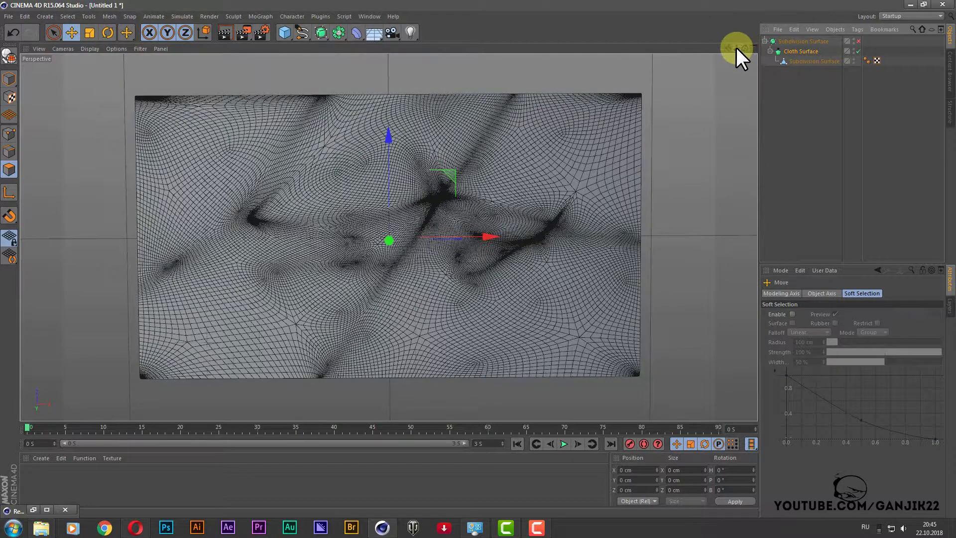
drag(736, 47, 474, 261)
drag(746, 48, 473, 258)
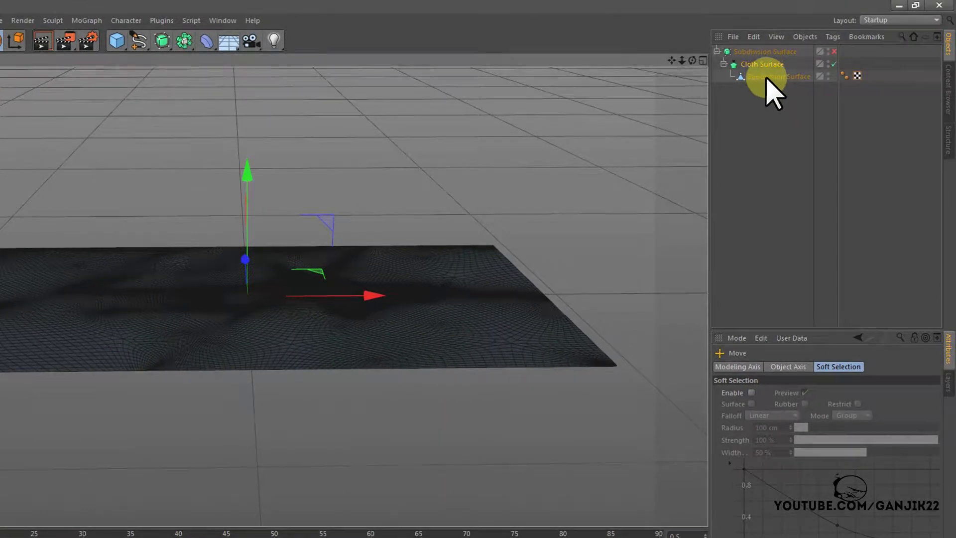
click(766, 77)
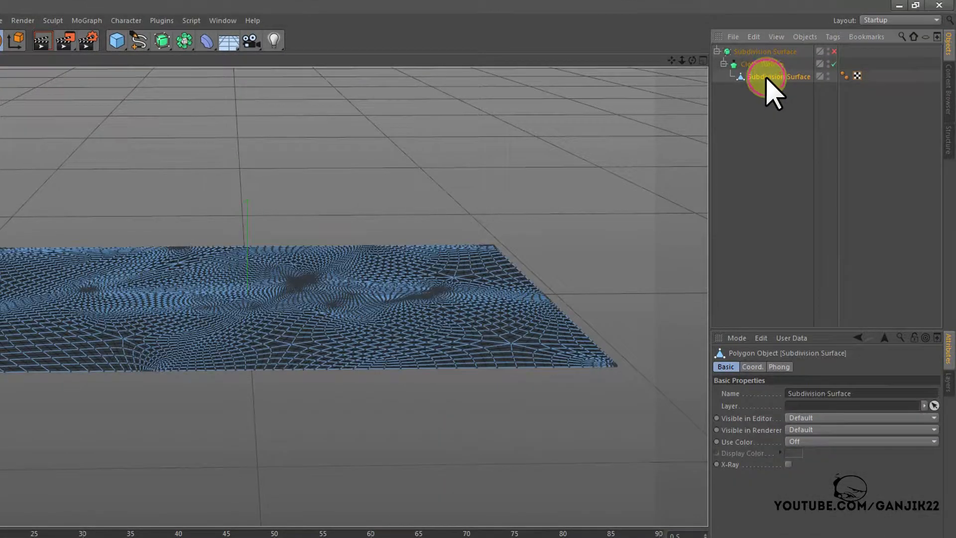
right_click(768, 77)
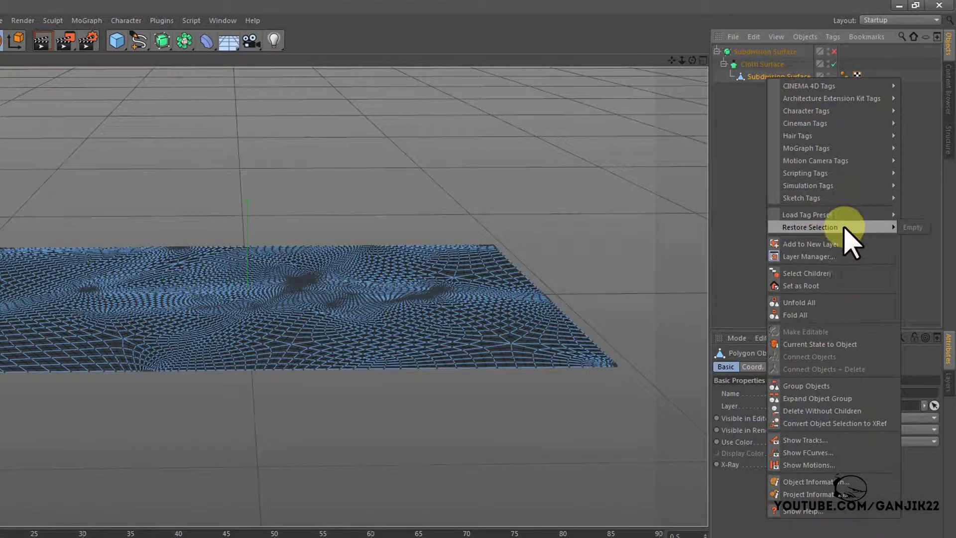
mouse_move(846, 187)
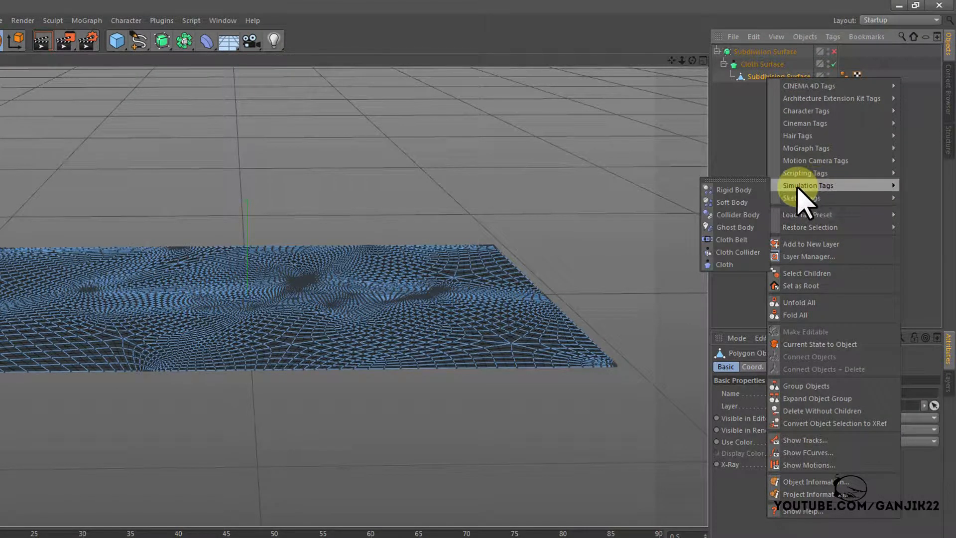
click(727, 265)
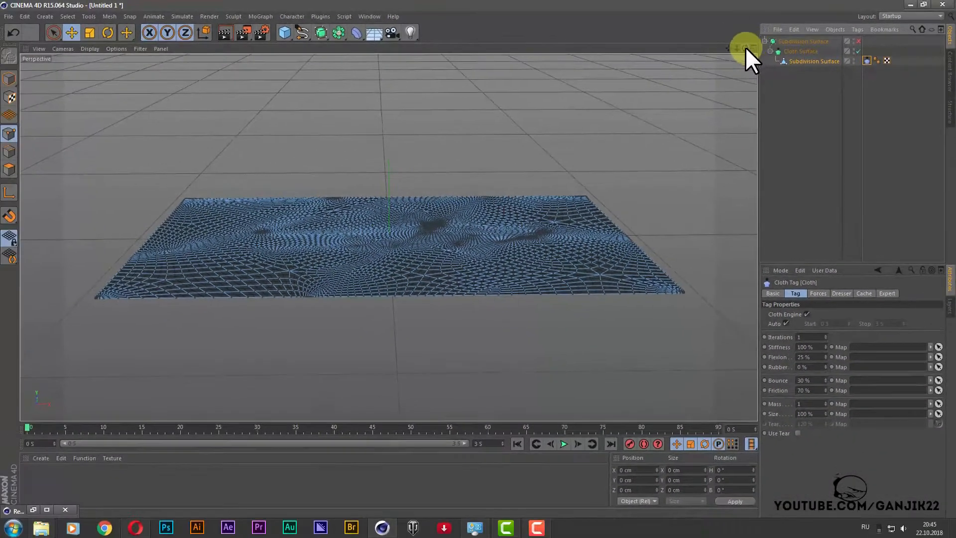
Step: Select all points along the four outer borders of the mesh with Rectangle Selection in the Top view
drag(692, 60, 358, 339)
mouse_move(744, 48)
mouse_down()
mouse_move(744, 102)
mouse_move(757, 49)
mouse_up()
click(754, 49)
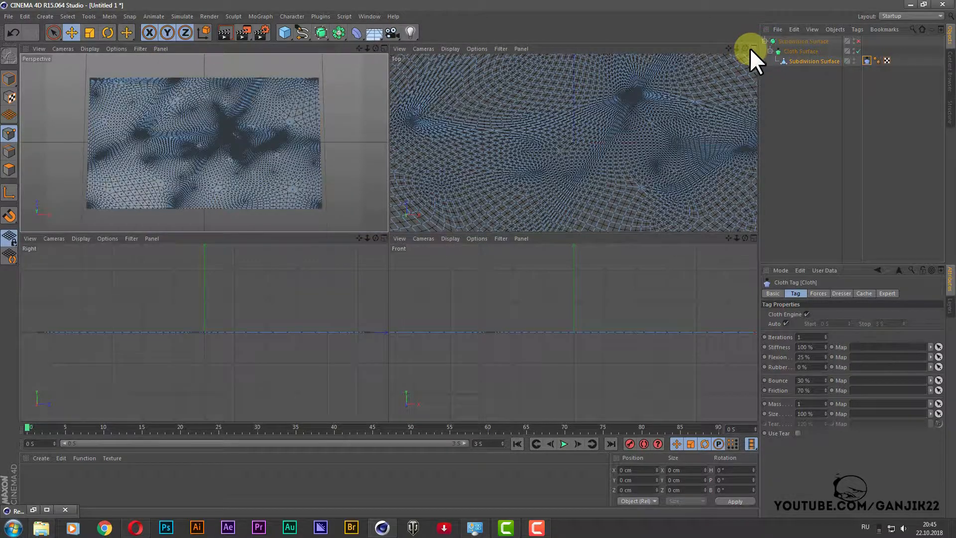
click(751, 48)
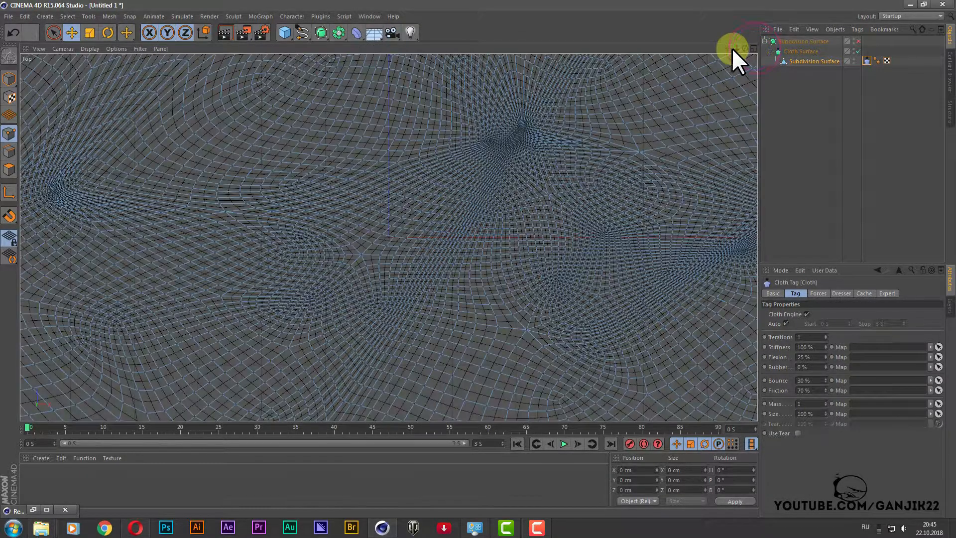
drag(478, 259, 668, 47)
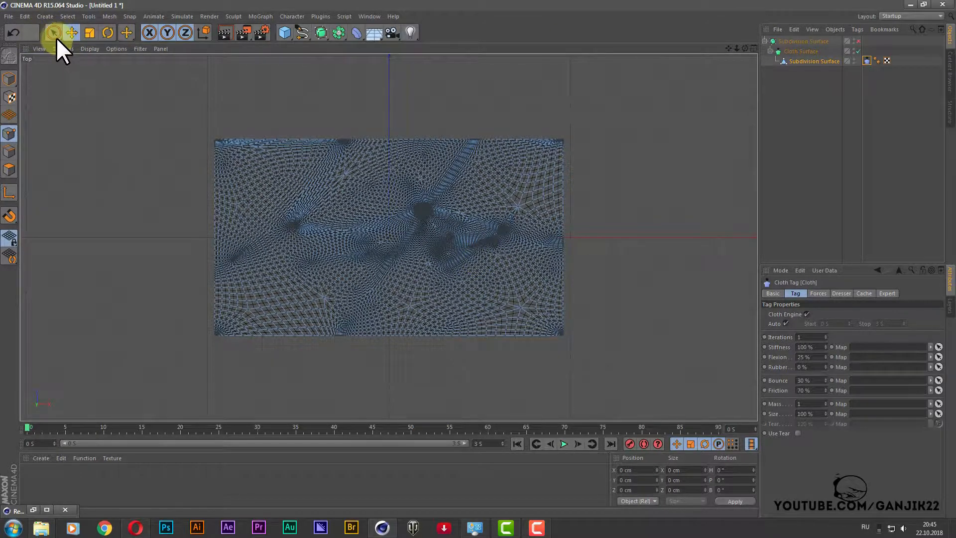
drag(56, 38, 85, 62)
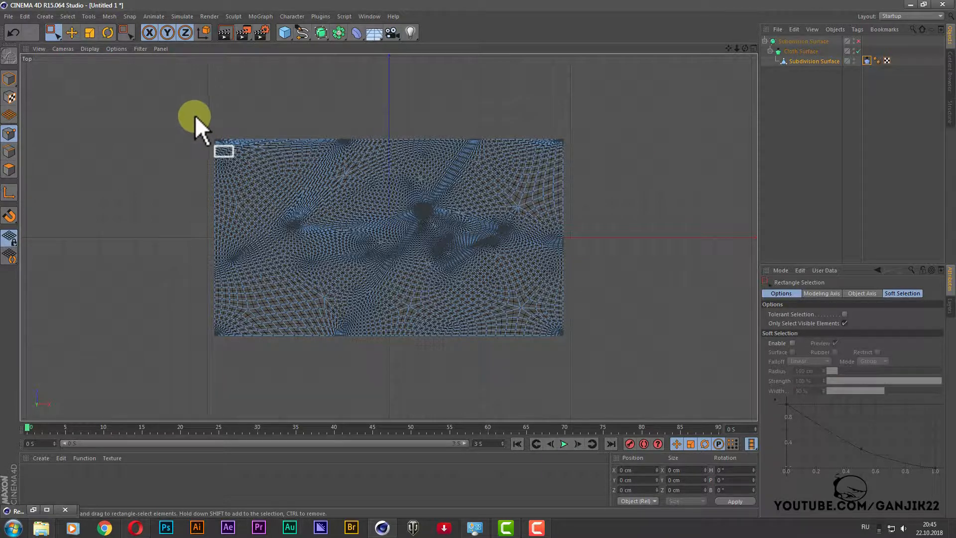
mouse_move(193, 132)
mouse_down()
mouse_move(220, 141)
mouse_move(580, 139)
mouse_move(580, 222)
mouse_move(604, 352)
mouse_move(566, 335)
mouse_move(416, 351)
mouse_move(157, 351)
mouse_up()
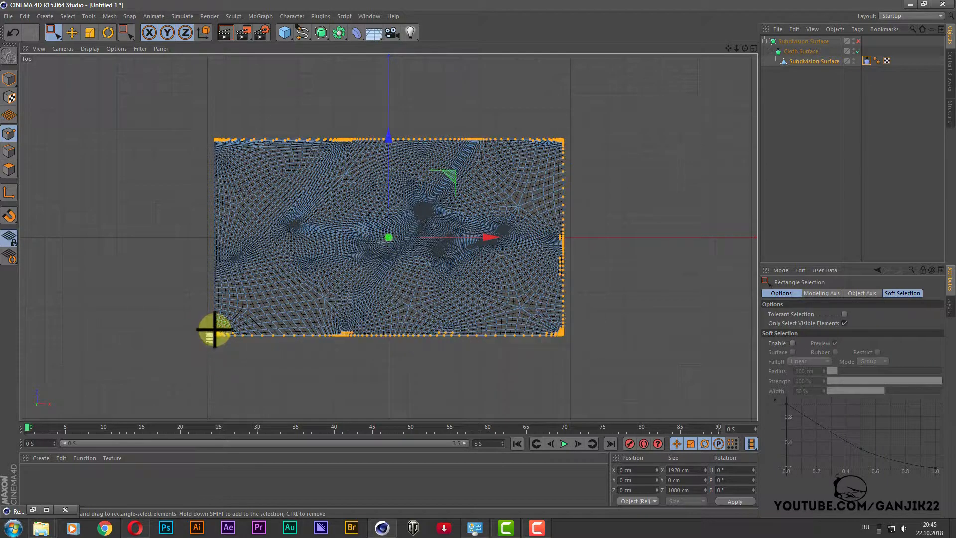
key(ctrl+z)
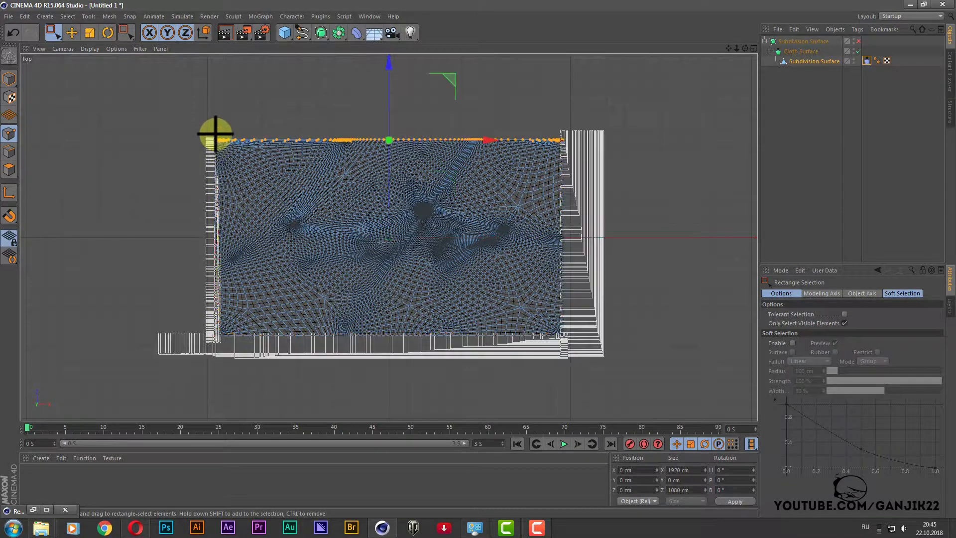
key(ctrl+y)
shift+drag(215, 124, 213, 124)
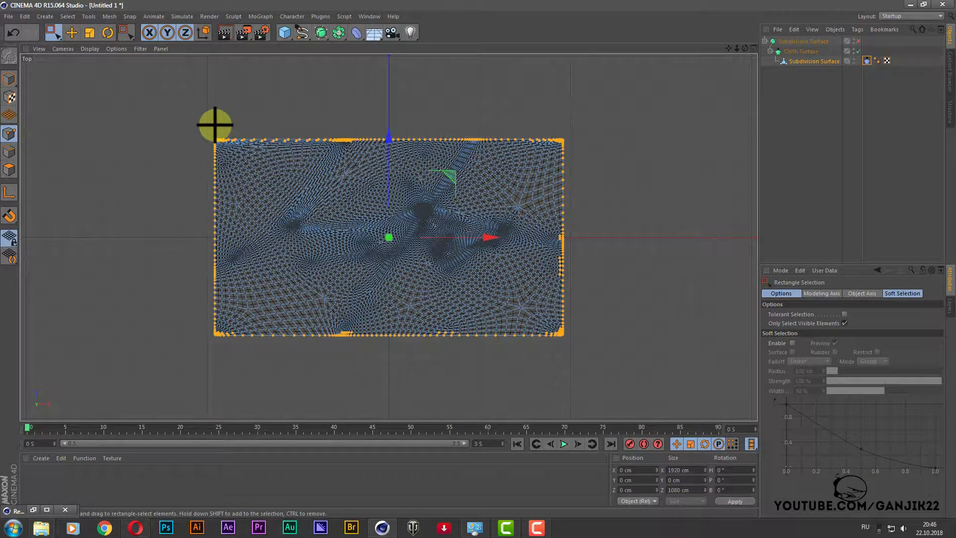
Step: Set the selected border points as Fix Points in the Cloth tag's Dresser settings
click(859, 39)
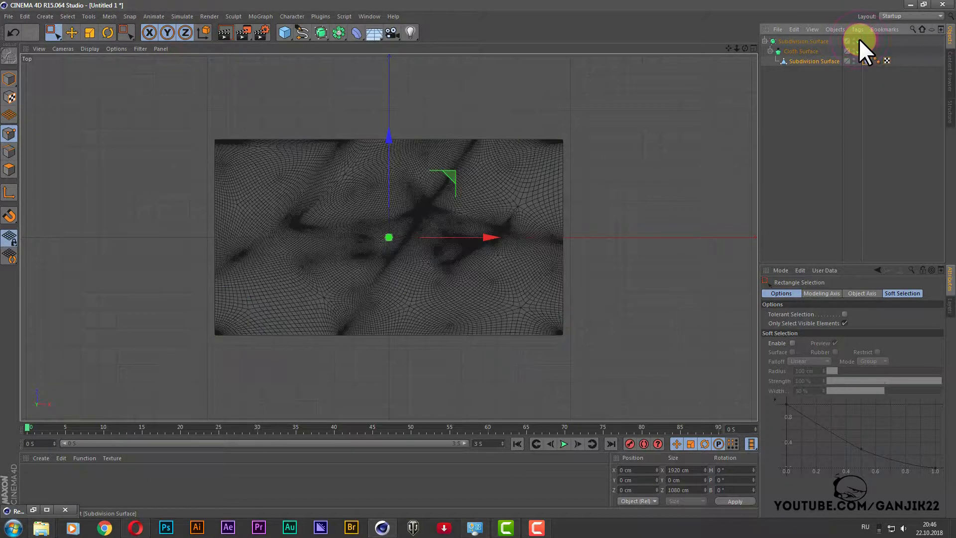
click(859, 39)
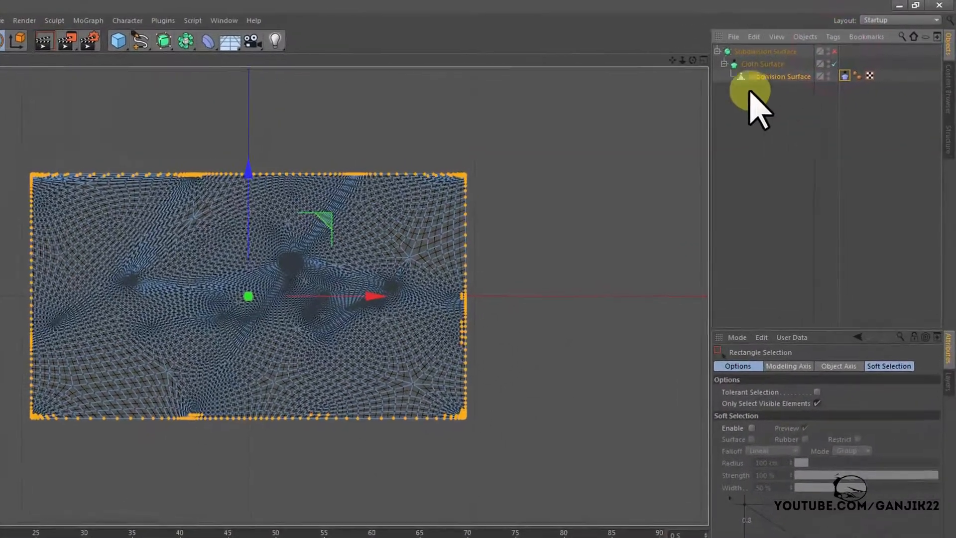
click(859, 66)
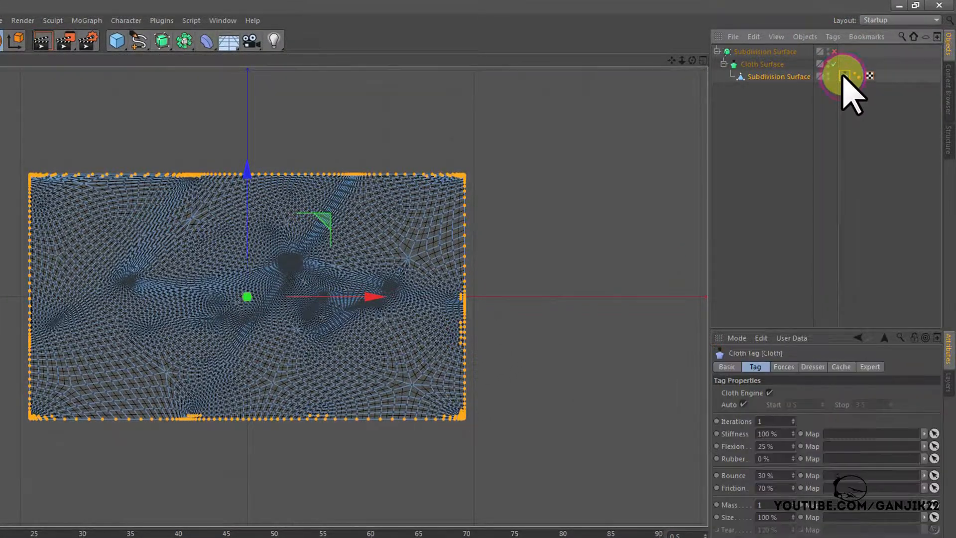
click(813, 366)
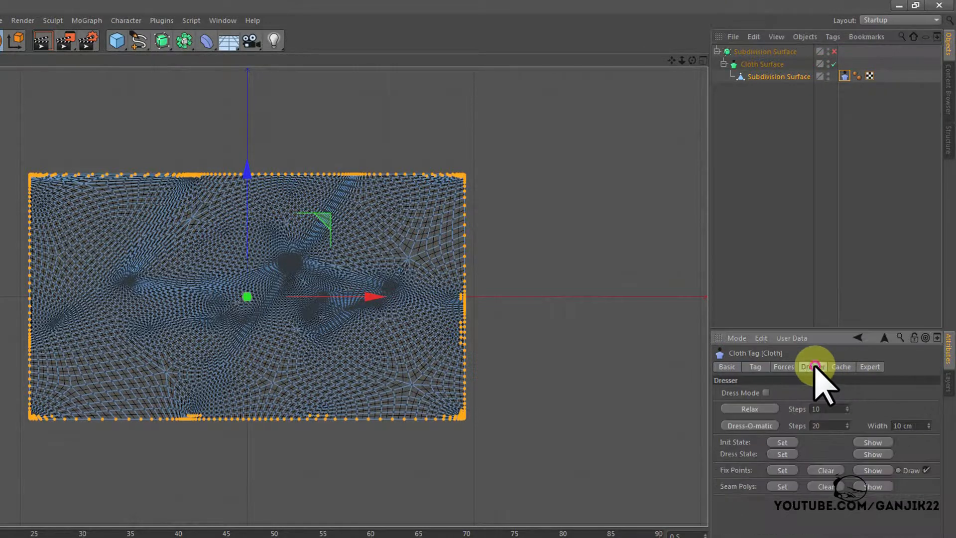
click(781, 470)
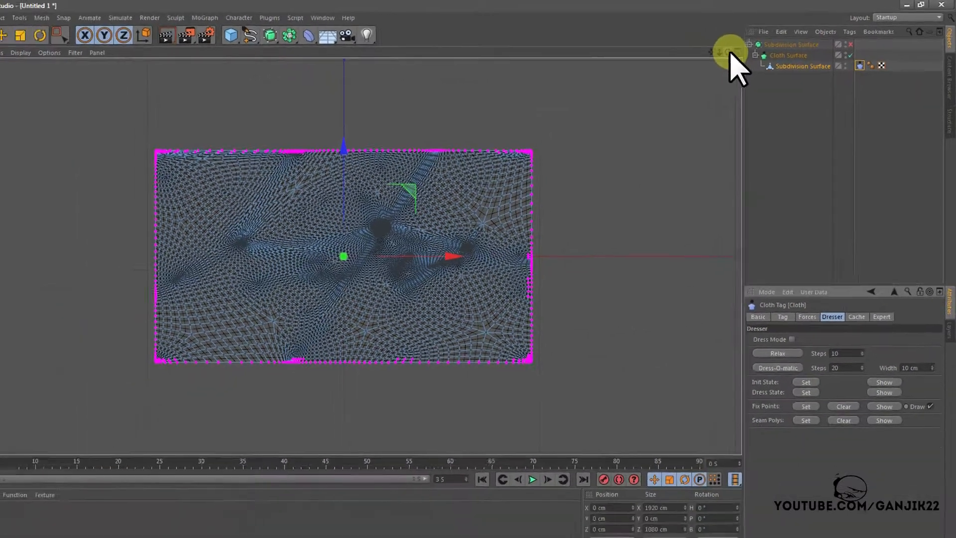
Step: Render a preview in the Perspective view, then play the simulation and inspect how the pinned cloth sags
click(736, 52)
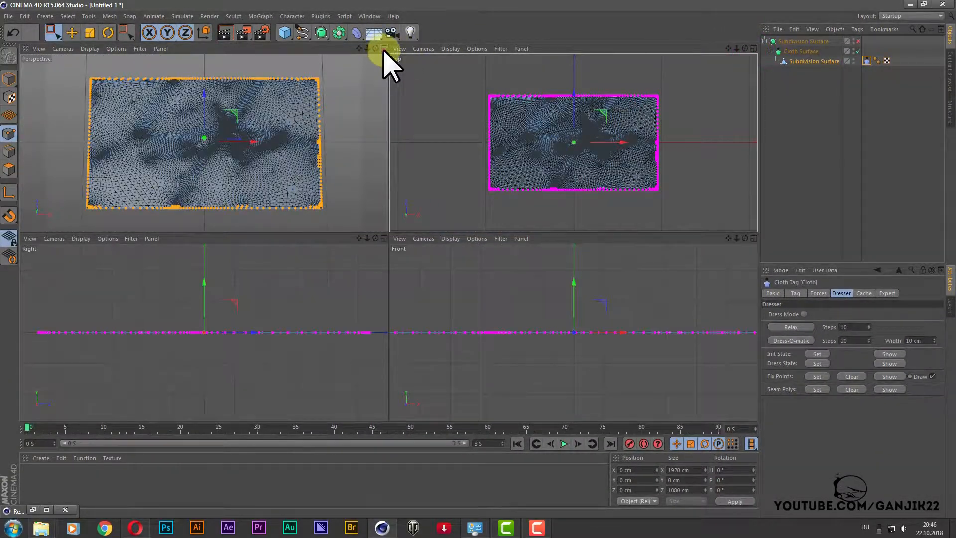
click(385, 48)
drag(745, 49, 473, 260)
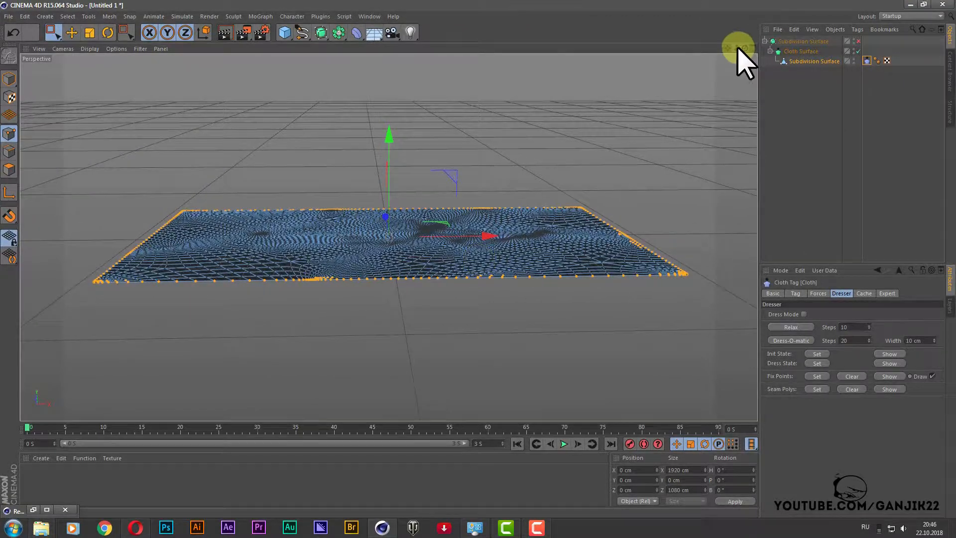
drag(737, 46, 214, 111)
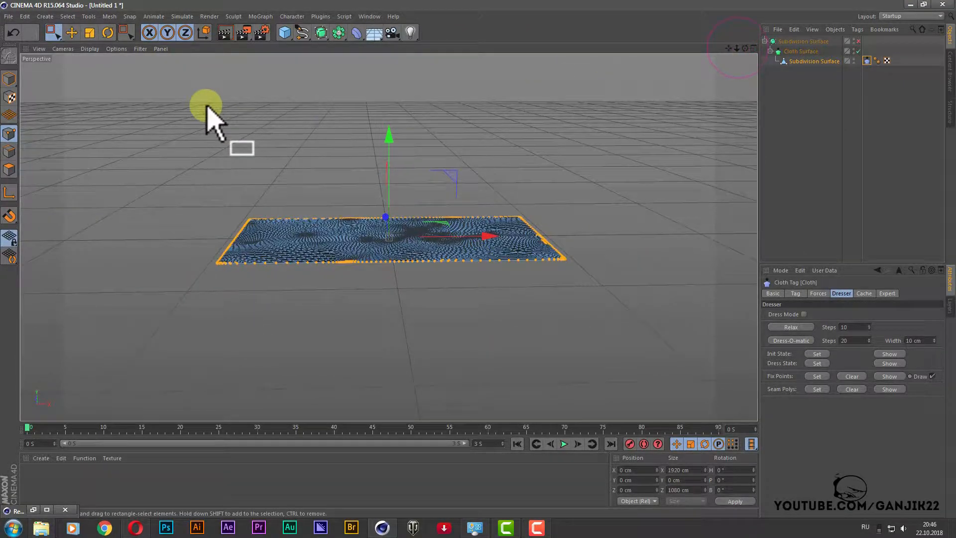
click(224, 33)
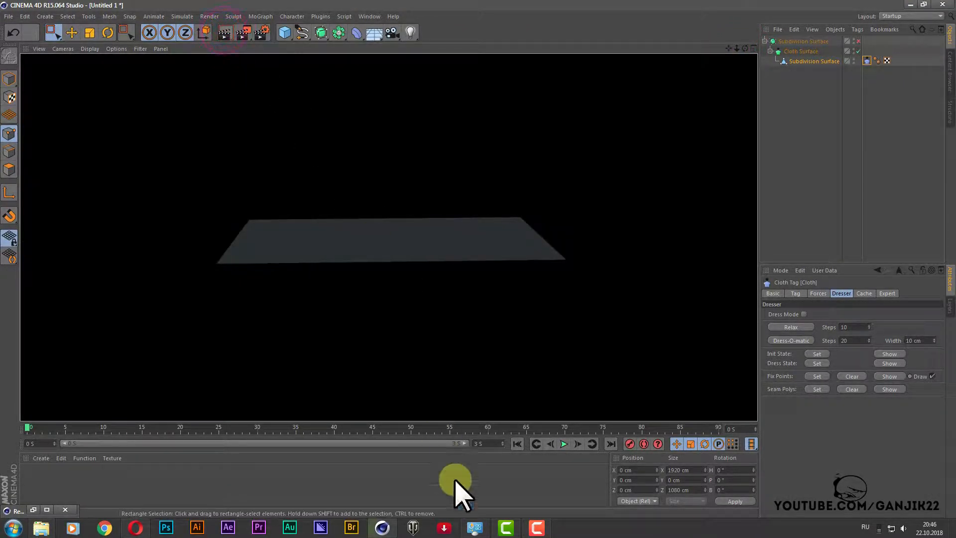
click(563, 444)
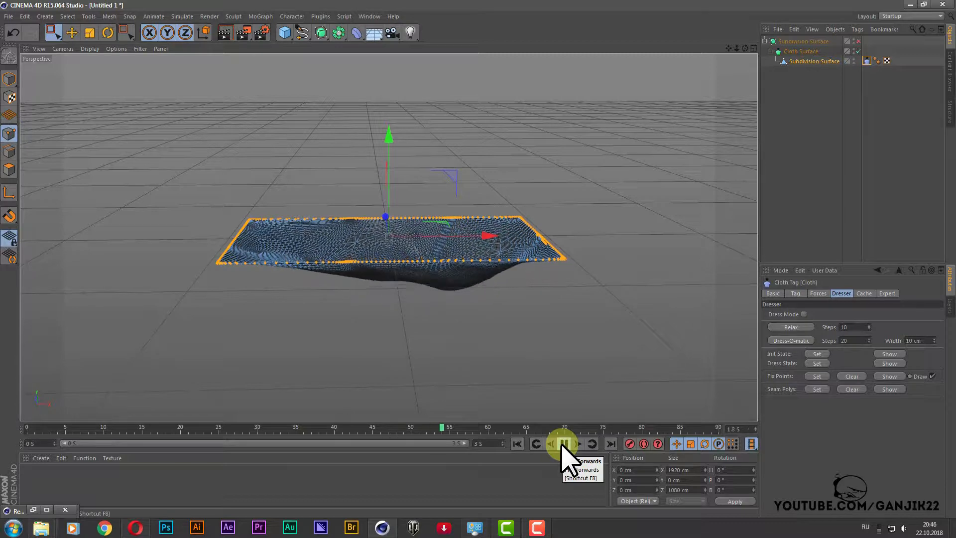
click(562, 444)
drag(745, 49, 479, 259)
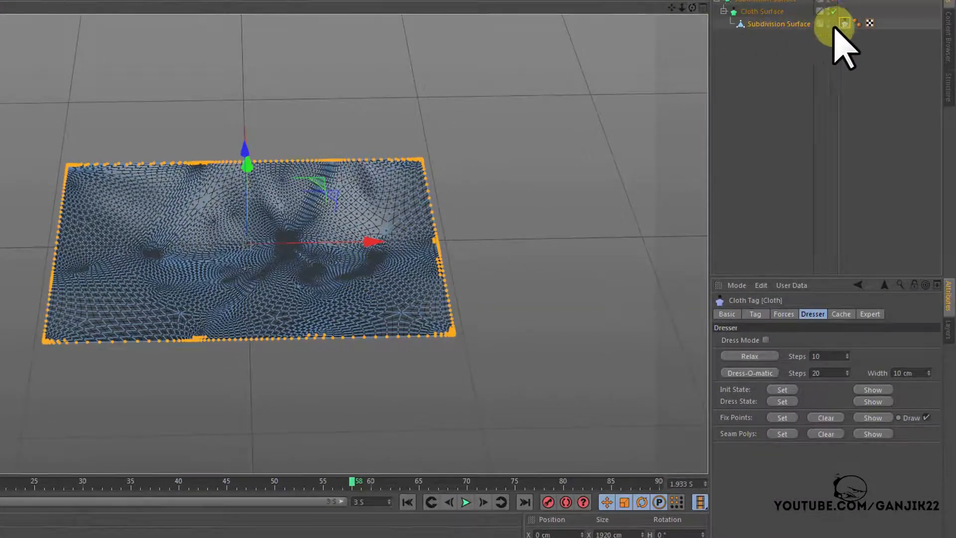
Step: Set the cloth forces to Gravity -15, Wind Direction Y -25 cm and Z 0 cm, Wind Strength 0.5 and Air Resistance 5
click(783, 314)
click(847, 340)
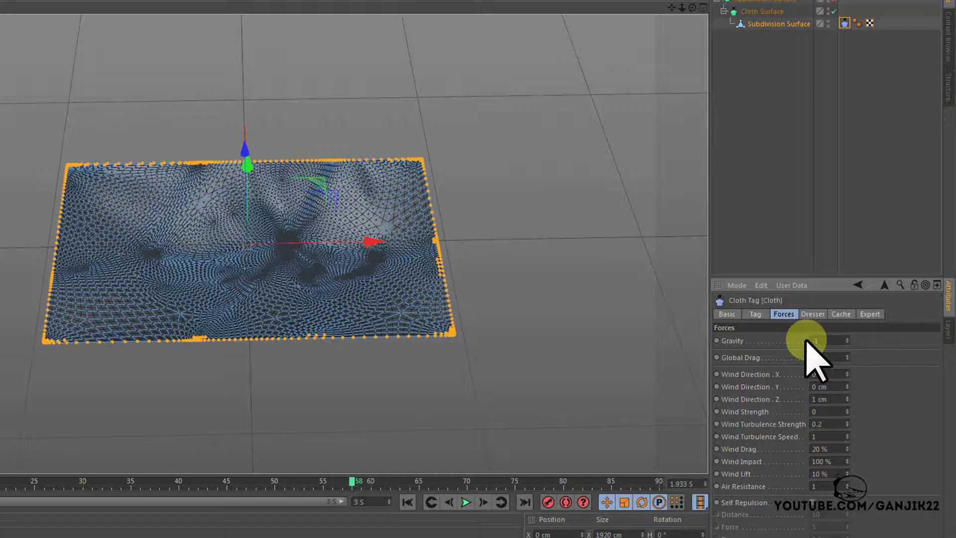
click(837, 399)
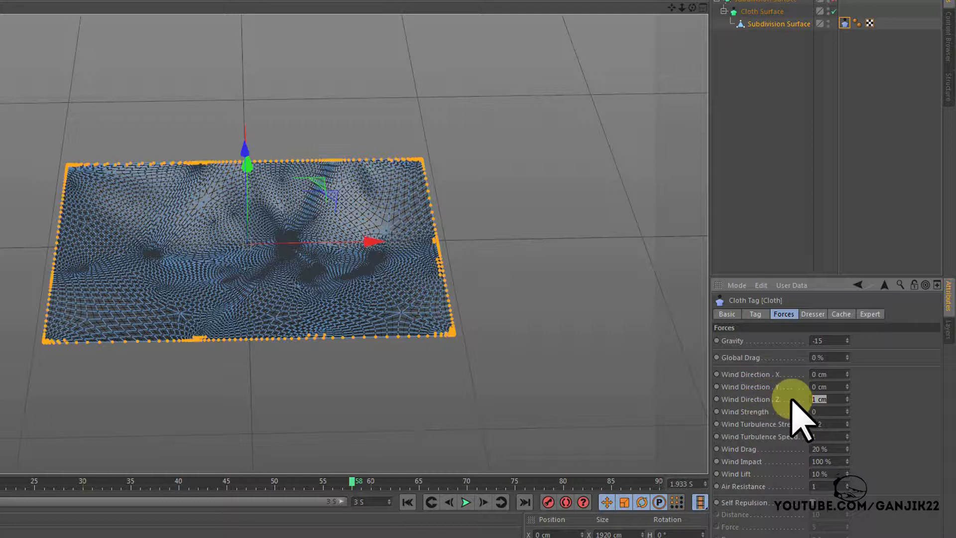
click(831, 387)
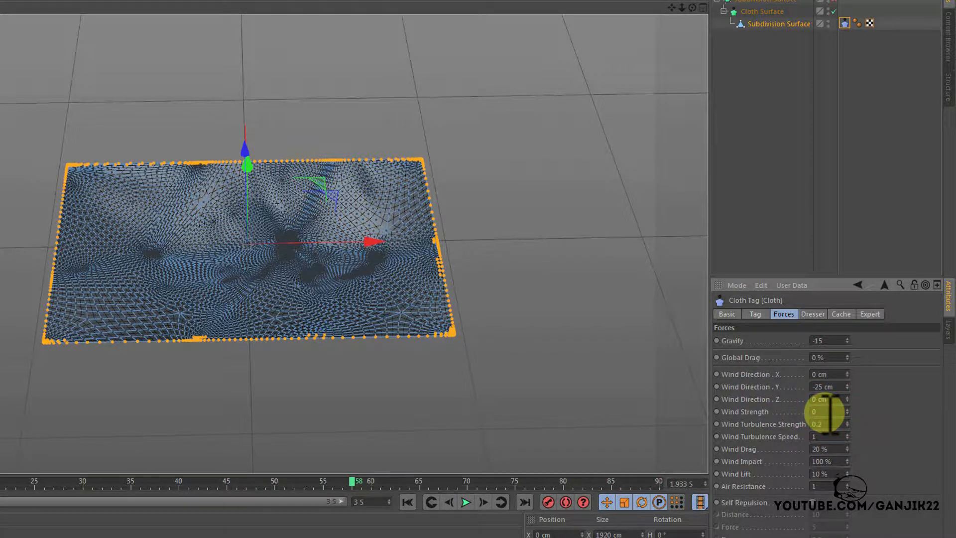
text(.5)
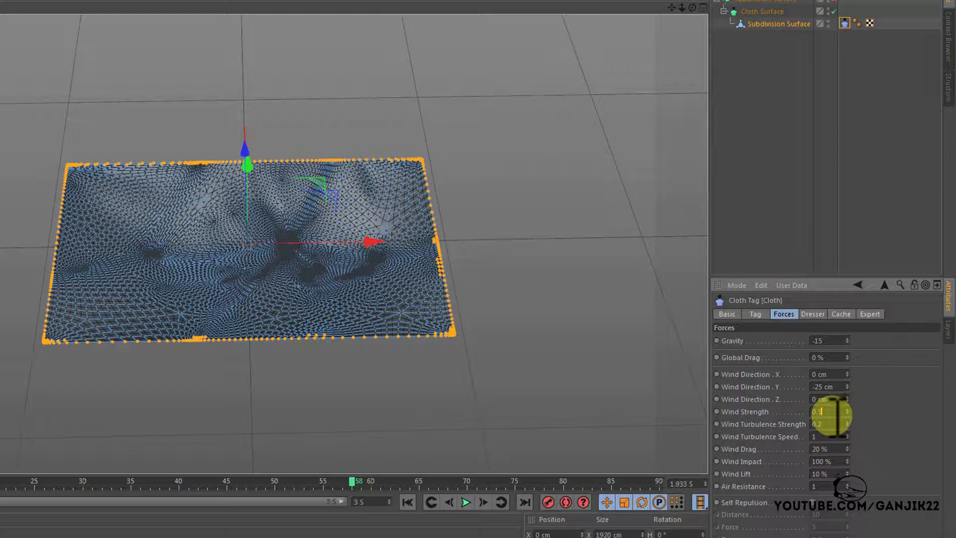
key(Return)
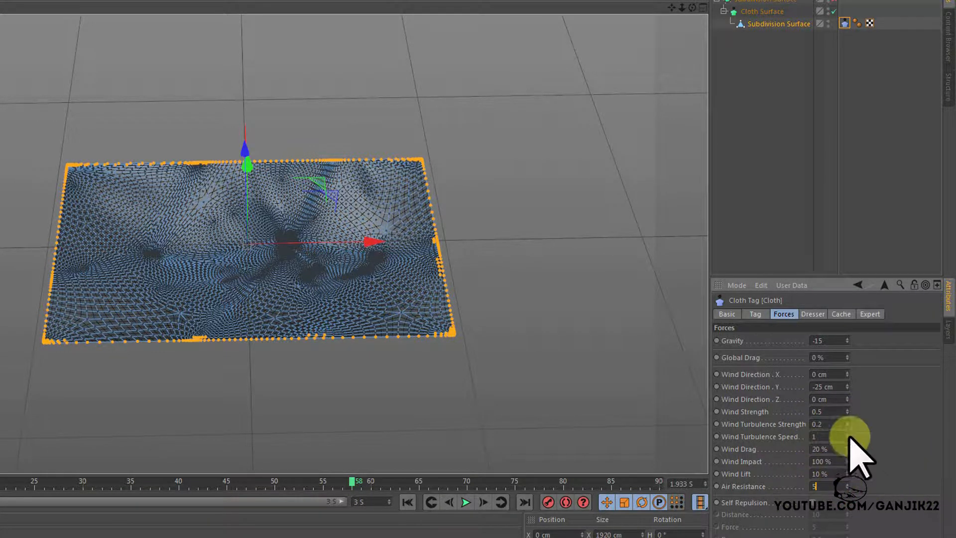
Step: Set the Cloth tag's Stiffness to 80%, Flexion to 100% and Rubber to 60%
click(755, 314)
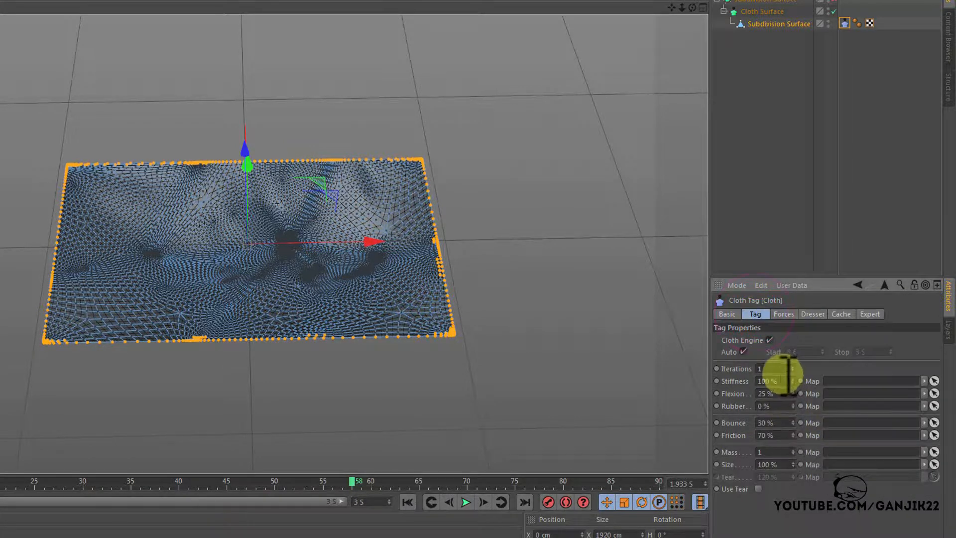
drag(787, 380, 758, 380)
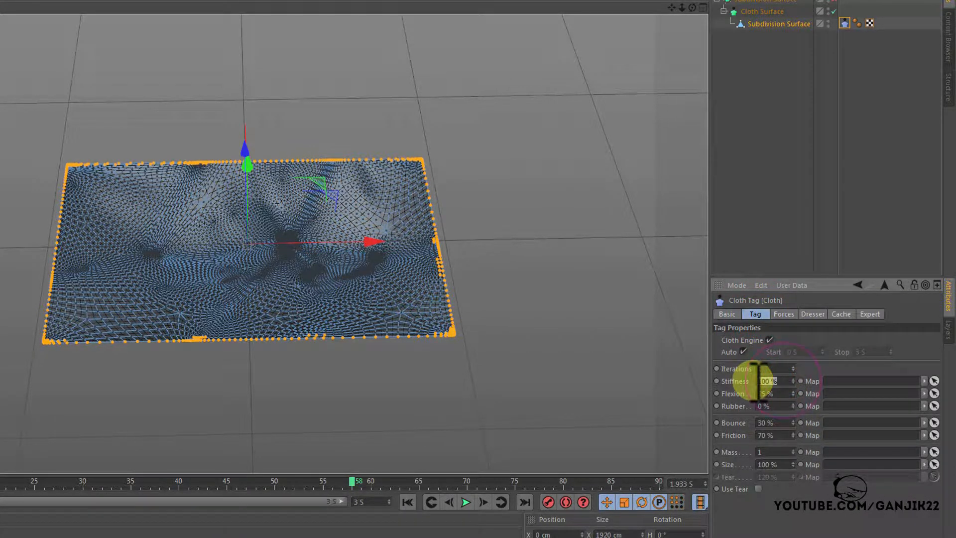
text(80)
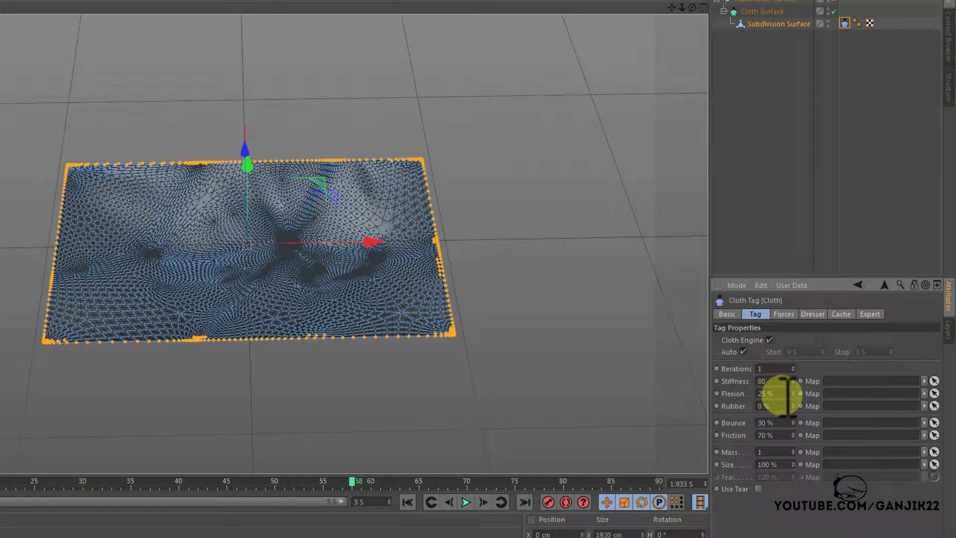
drag(786, 393, 749, 394)
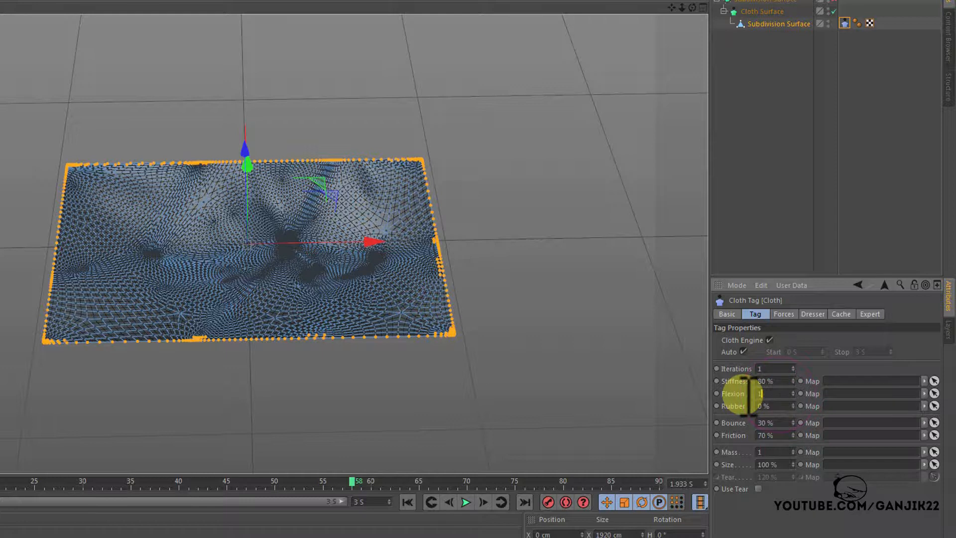
text(100)
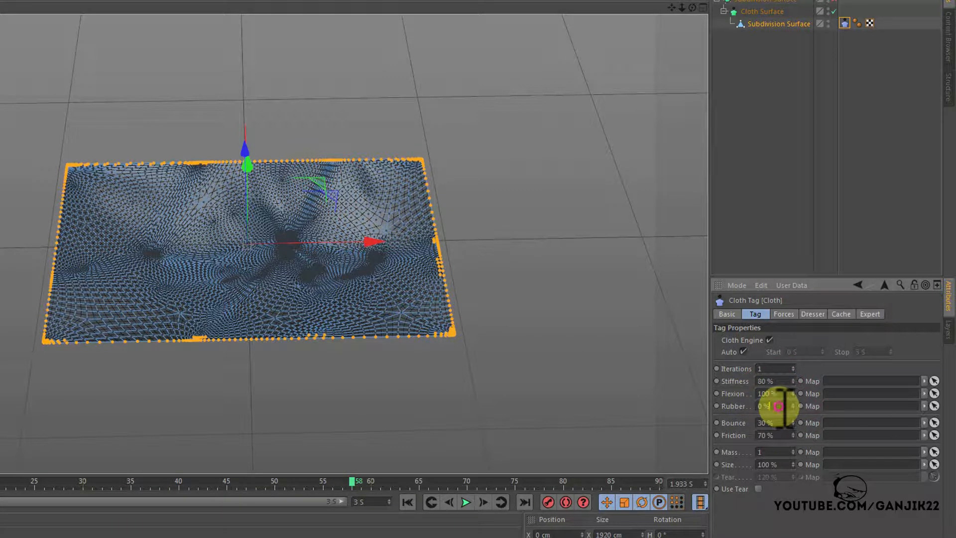
drag(782, 406, 740, 406)
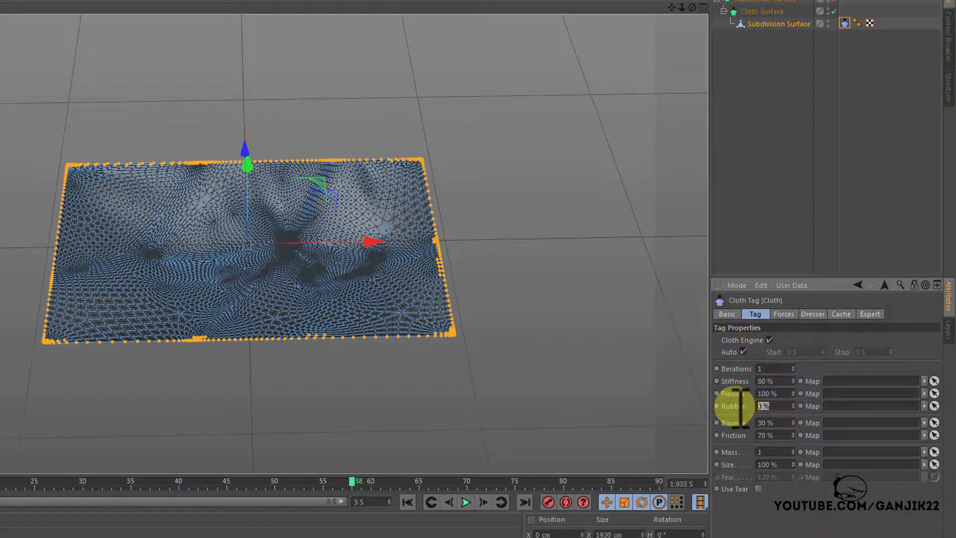
text(60)
key(Return)
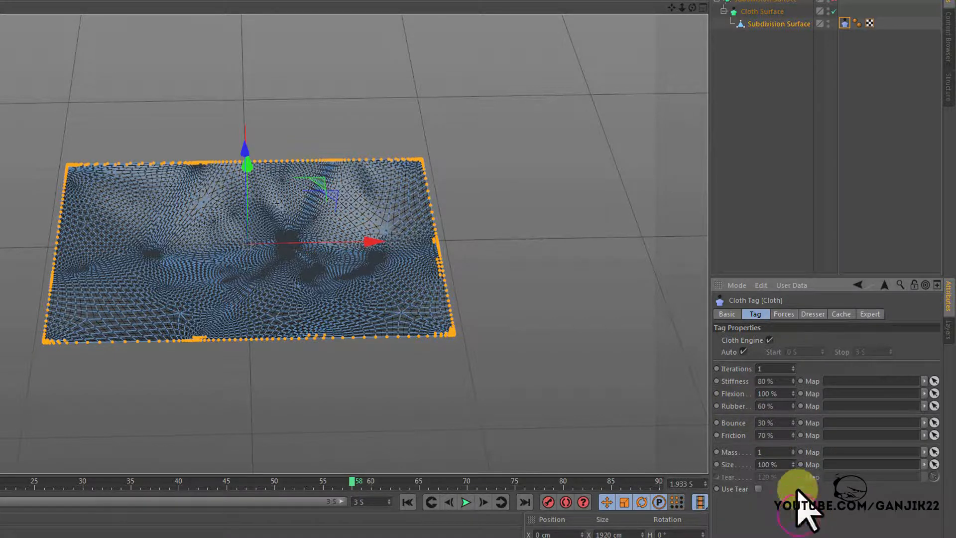
Step: Enable Use Tear on the Cloth tag and set the Tear value to 200%
click(759, 489)
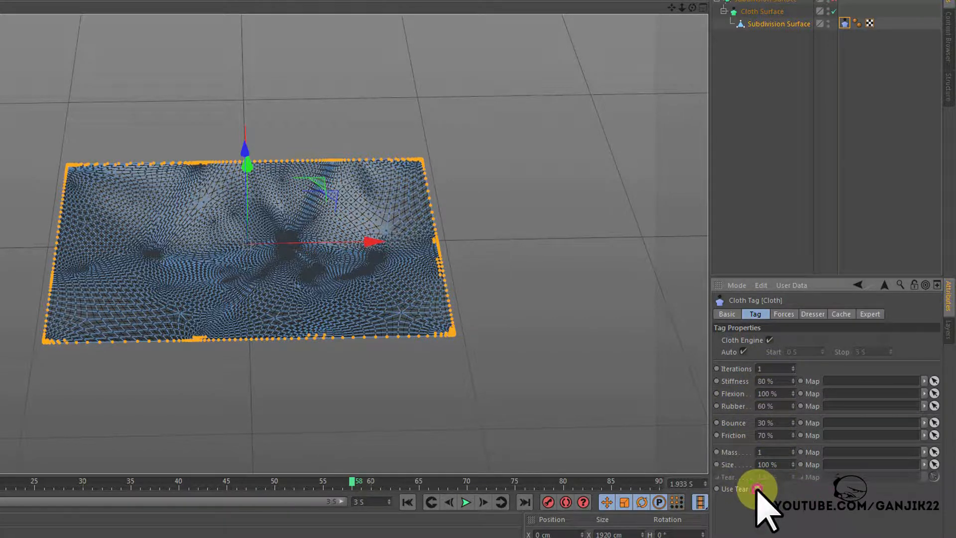
double_click(761, 476)
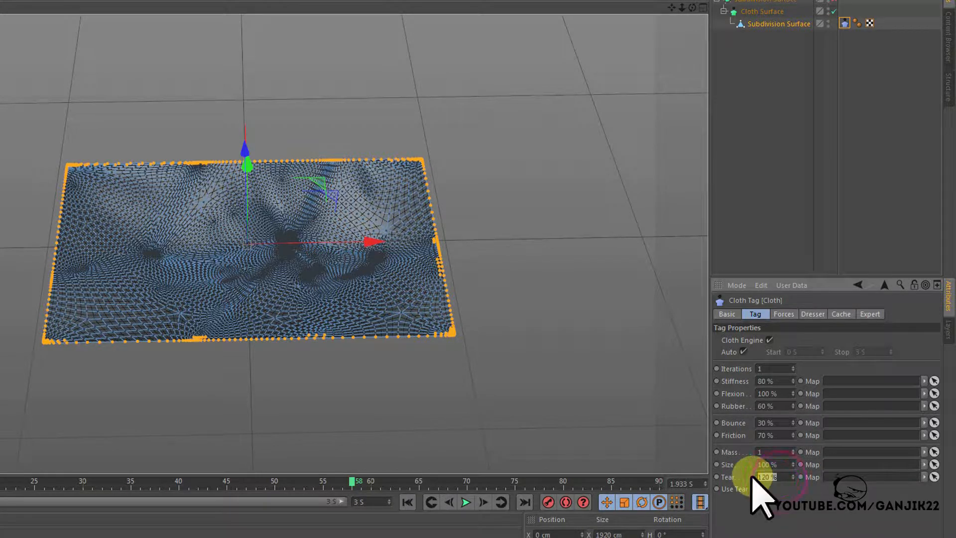
text(200)
key(Return)
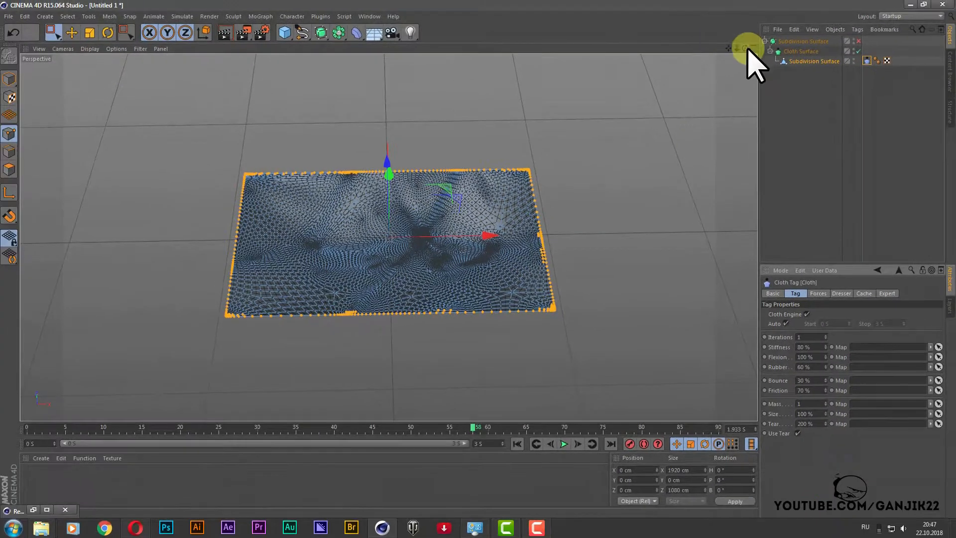
Step: Replay the cloth simulation from the first frame to examine the tearing
drag(737, 43, 478, 259)
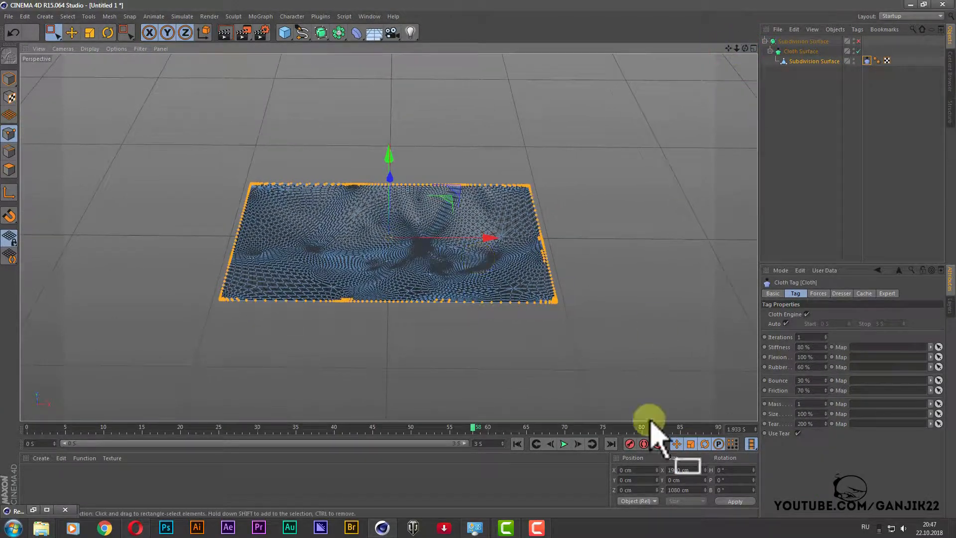
click(517, 443)
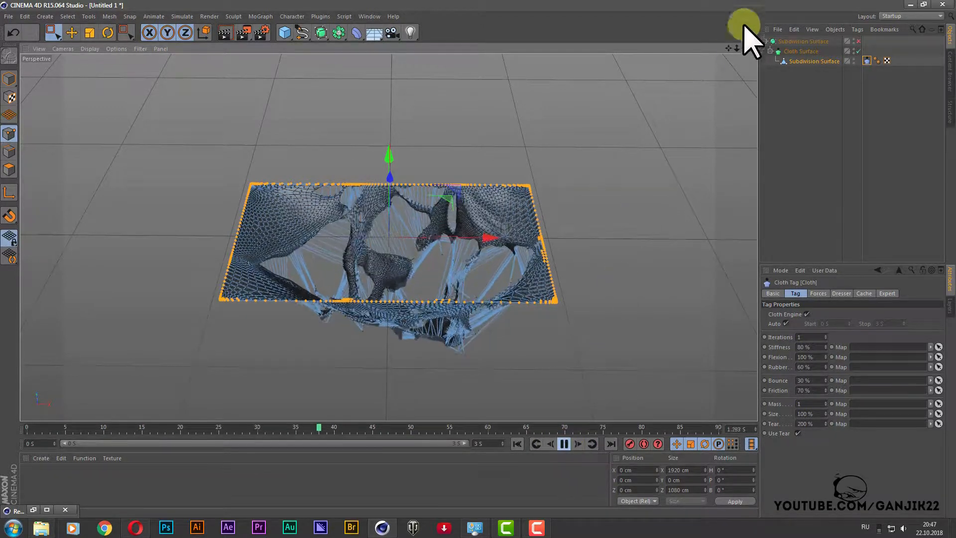
Step: Stop the playback, move to frame 30 and keyframe the Cloth tag's Size at 100%
drag(745, 49, 478, 260)
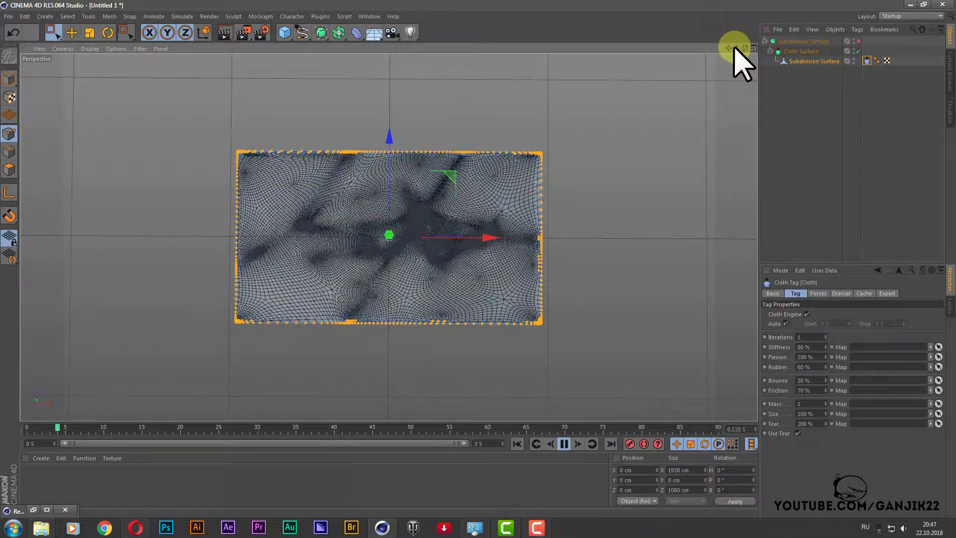
click(564, 444)
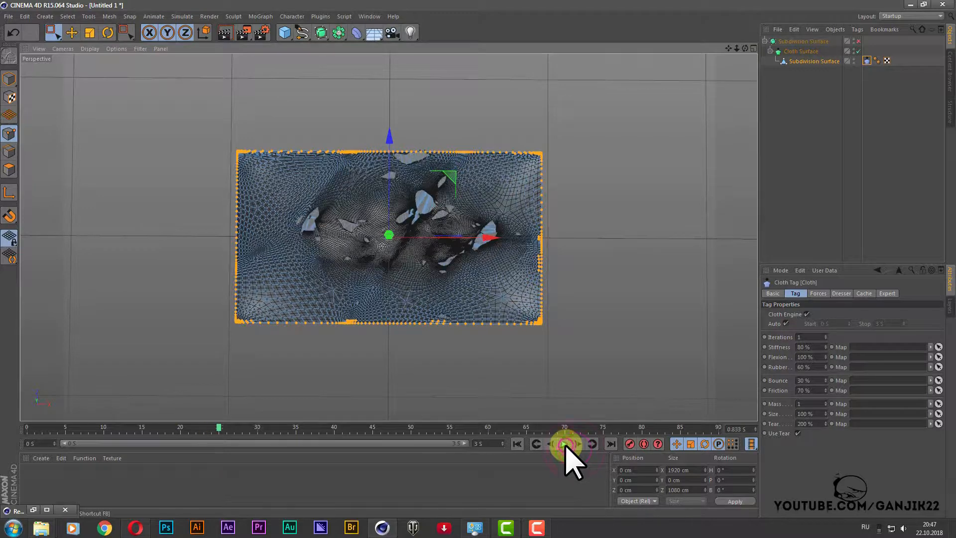
click(225, 427)
drag(240, 426, 258, 427)
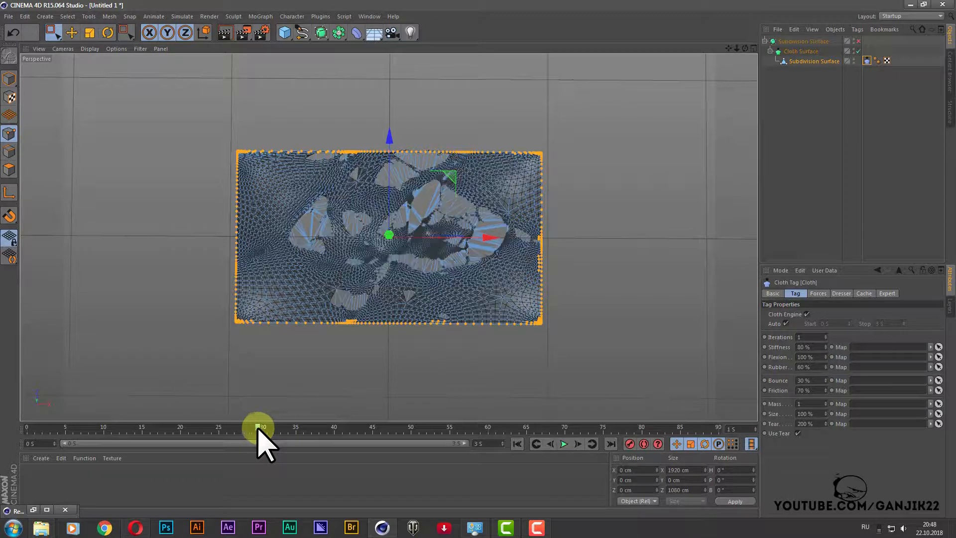
click(765, 414)
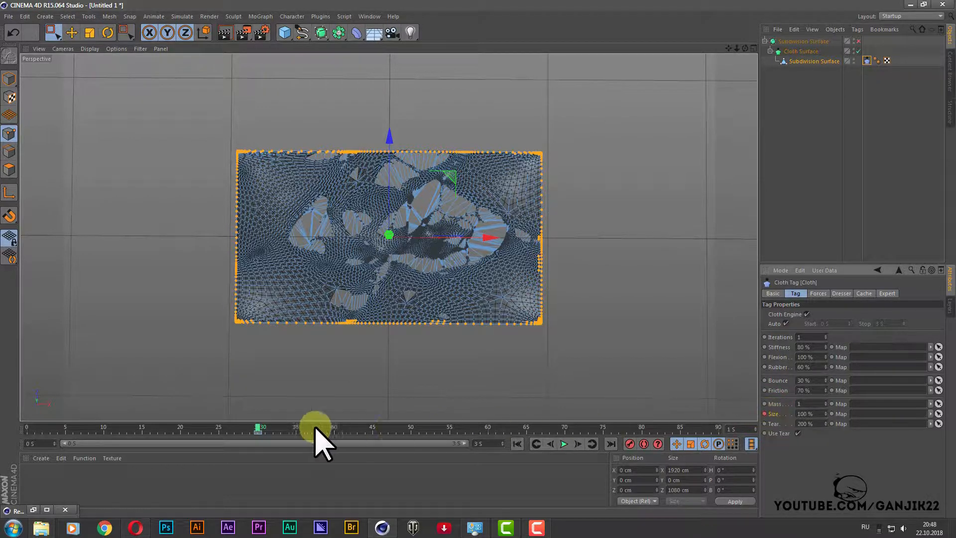
Step: Keyframe the Cloth tag's Size at 1% on frame 50 and replay the simulation from the first frame
drag(258, 426, 410, 430)
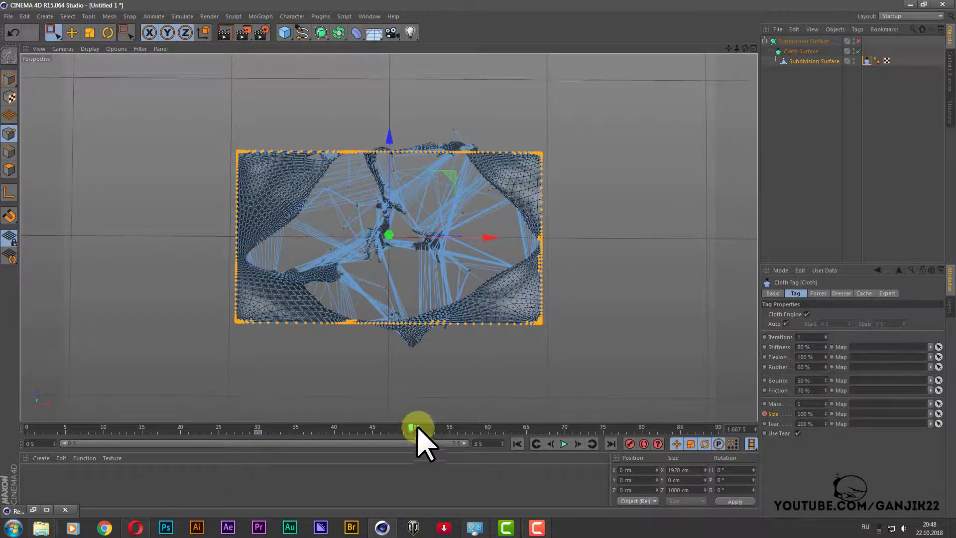
click(815, 414)
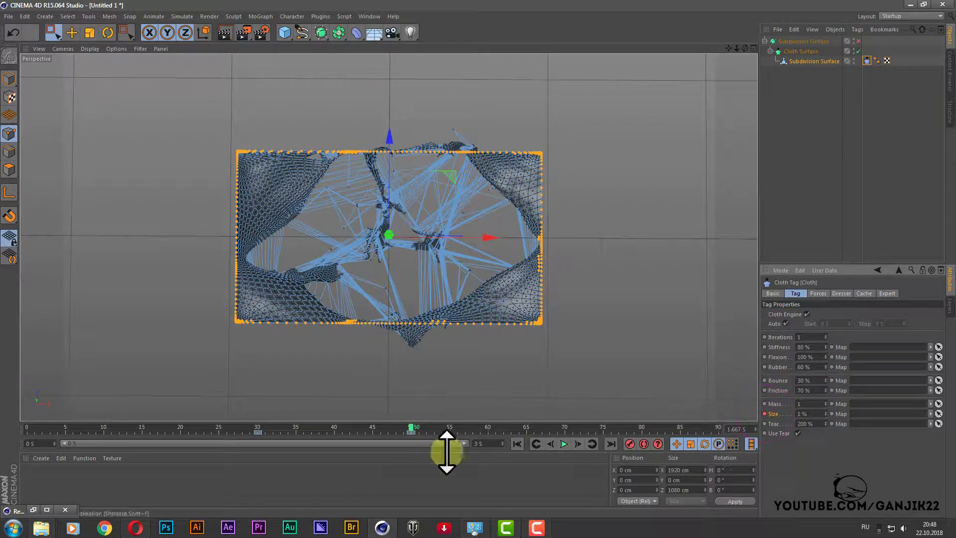
click(517, 444)
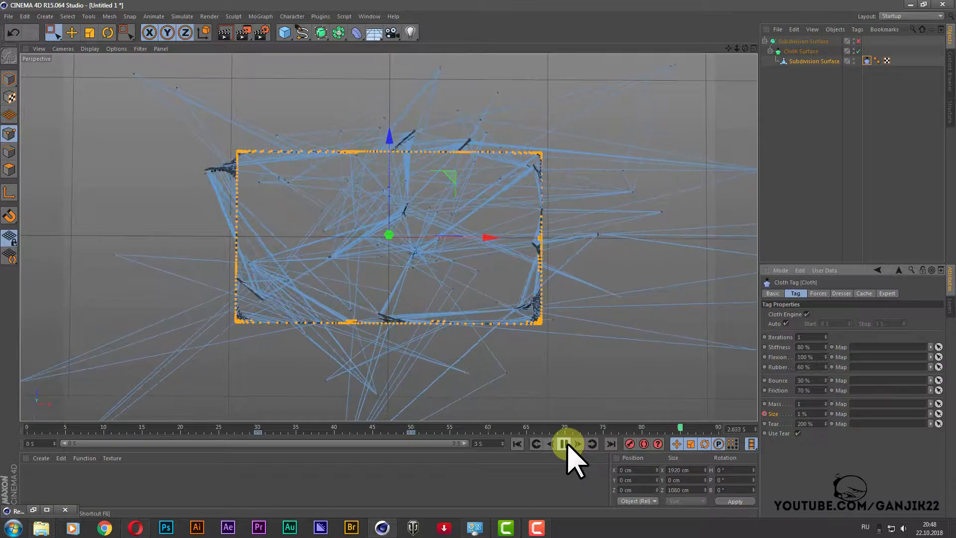
click(565, 444)
Step: Create a material with only the Luminance channel enabled and apply it to the parent Subdivision Surface
double_click(130, 495)
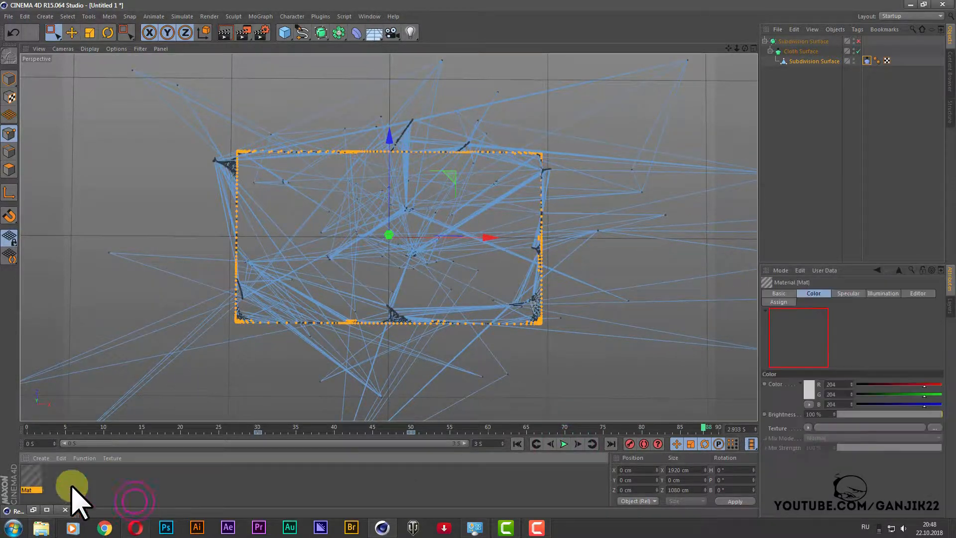
double_click(33, 475)
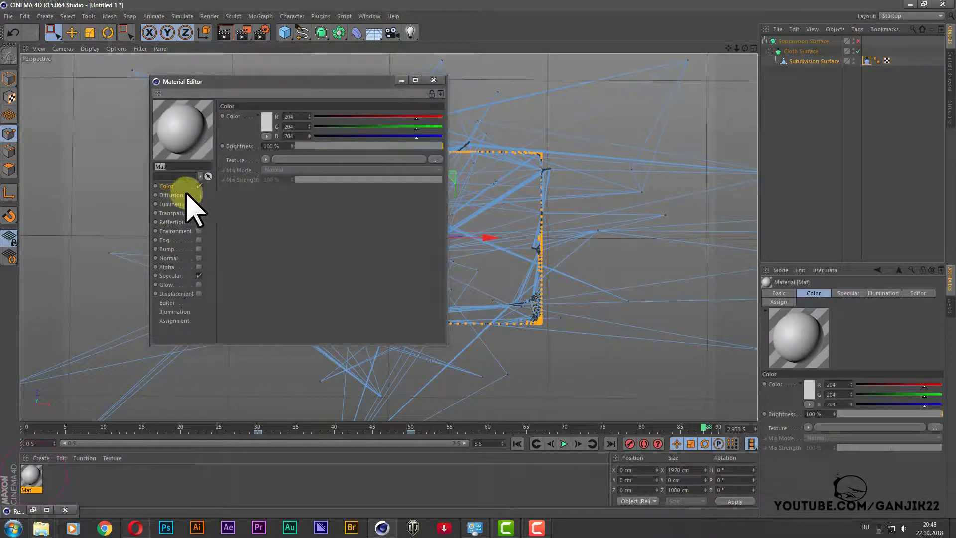
click(199, 186)
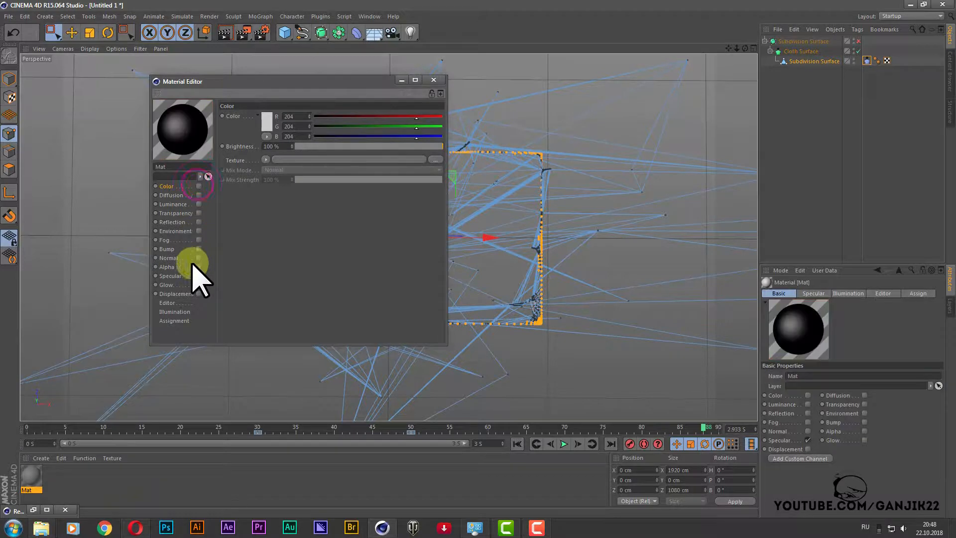
click(198, 203)
click(401, 80)
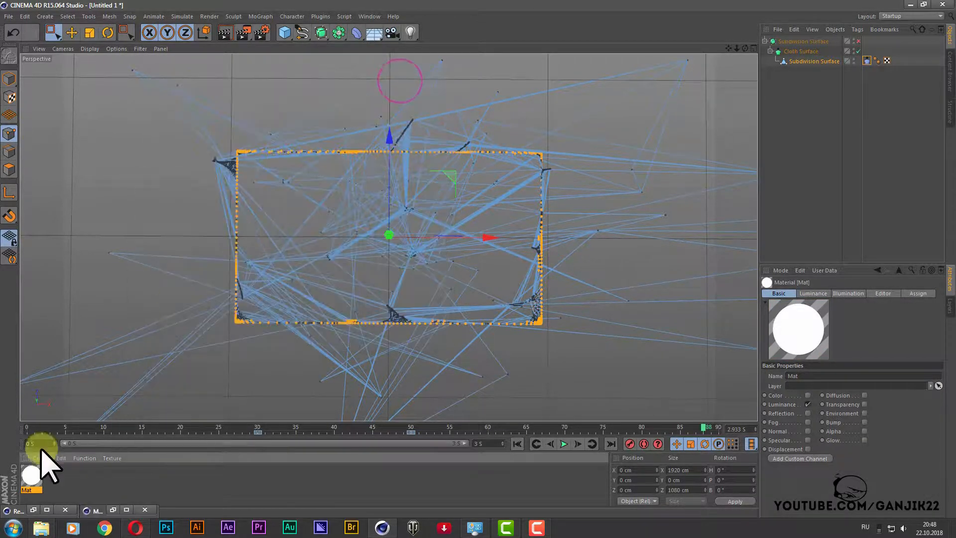
drag(30, 484, 815, 39)
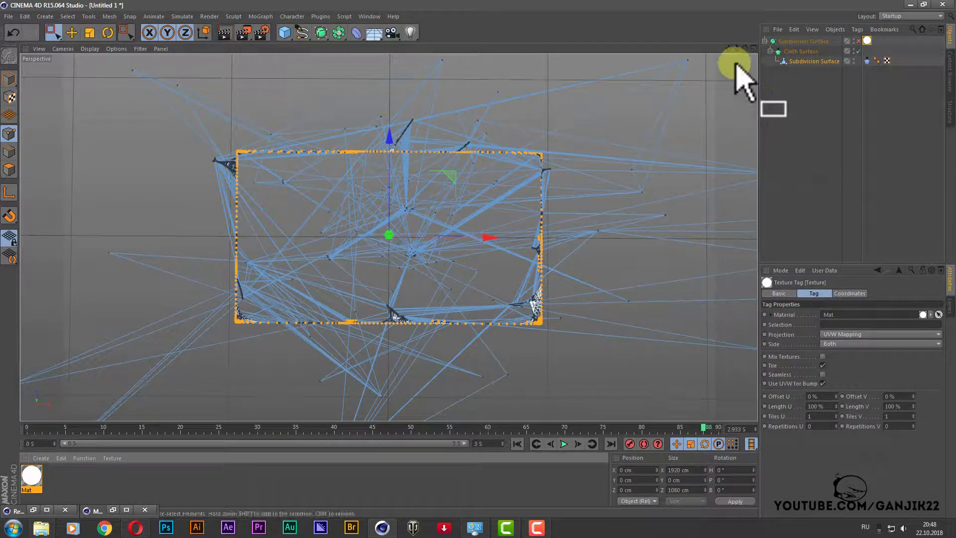
Step: Maximize the Top view and render it to check the white material on the torn cloth
click(754, 48)
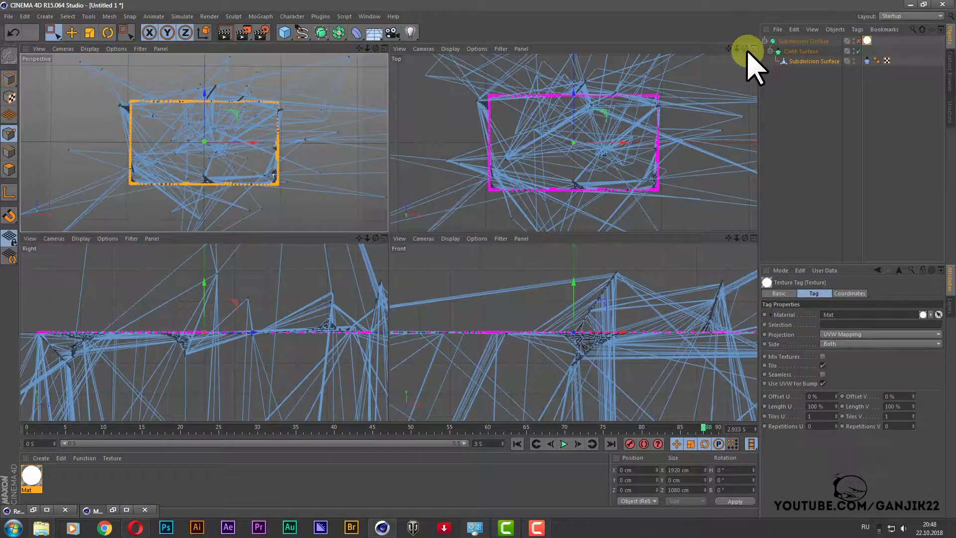
click(754, 48)
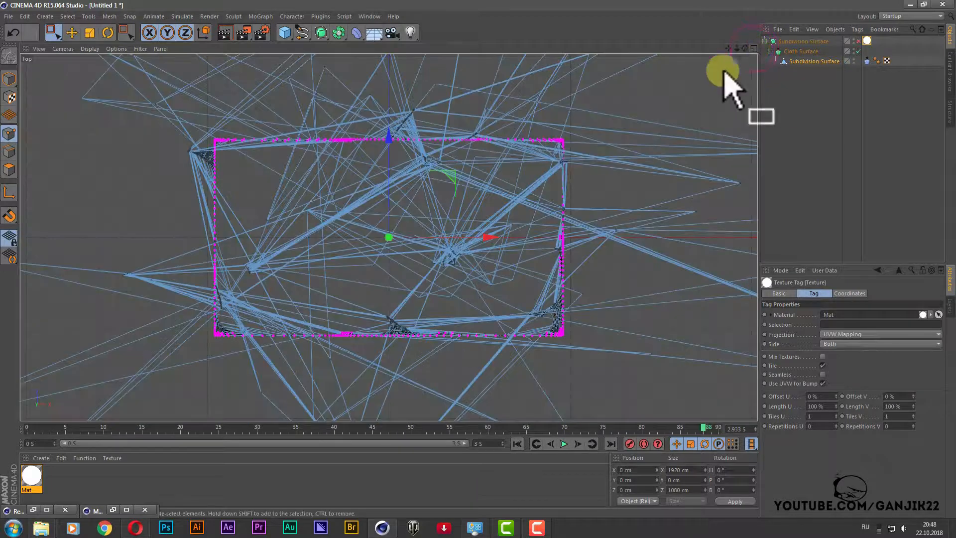
click(225, 33)
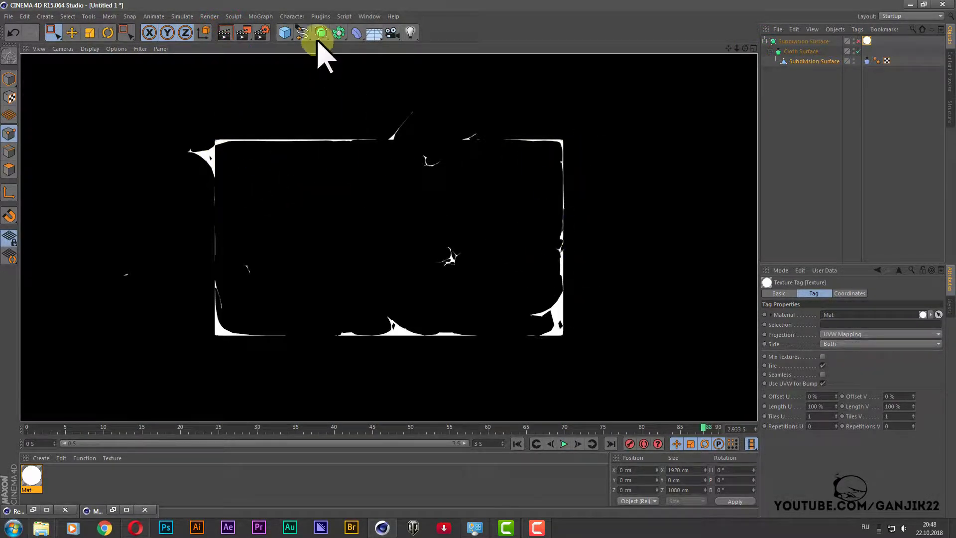
Step: Set the Cloth tag's Tear to 240% and replay the simulation from the first frame
click(867, 60)
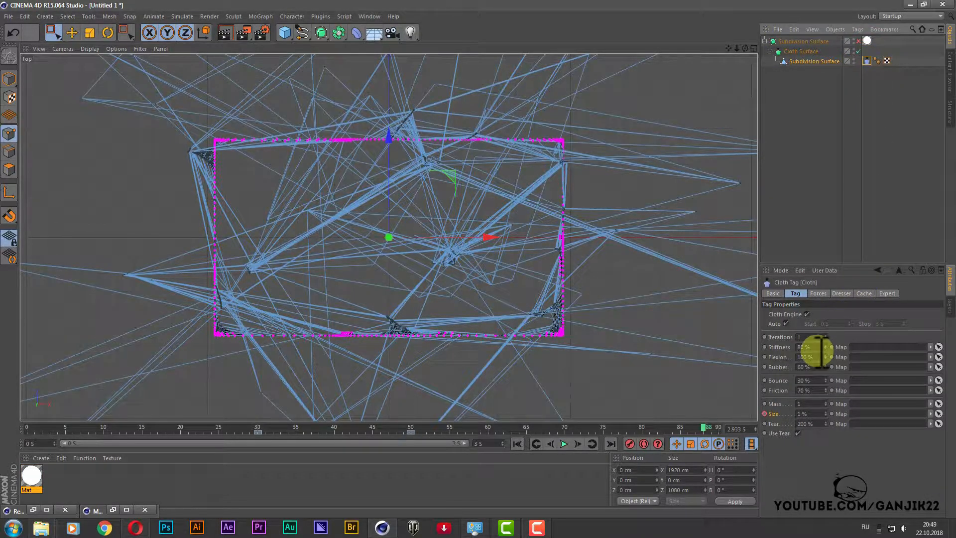
click(817, 425)
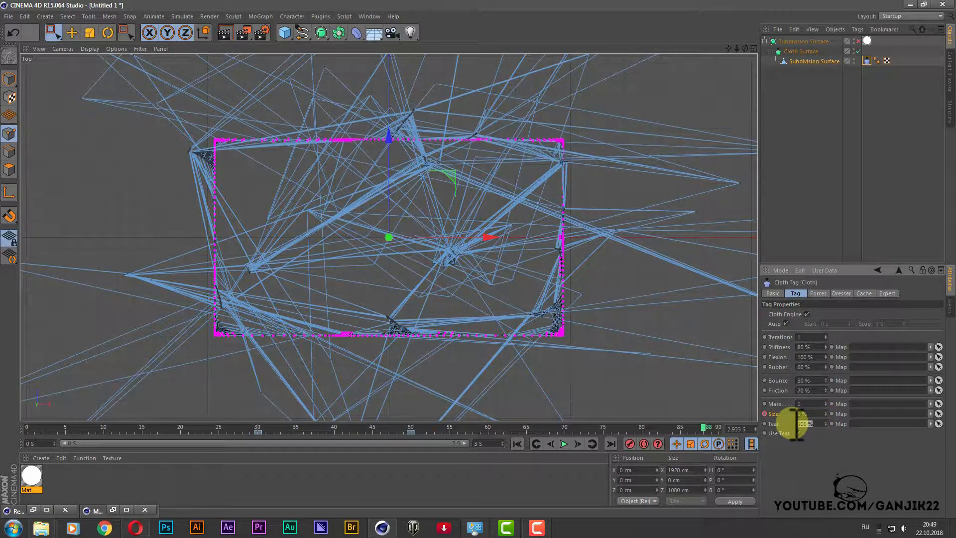
text(240)
key(Return)
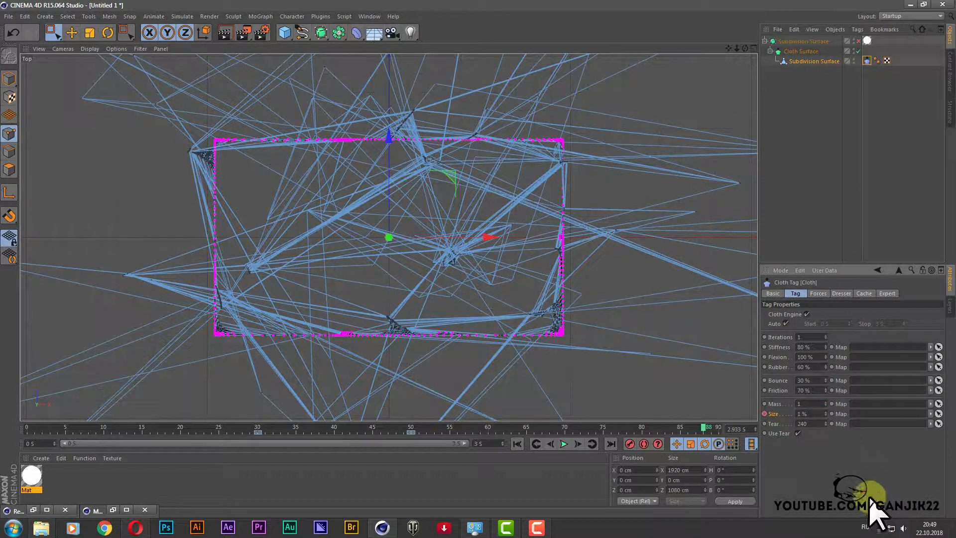
click(516, 444)
click(563, 444)
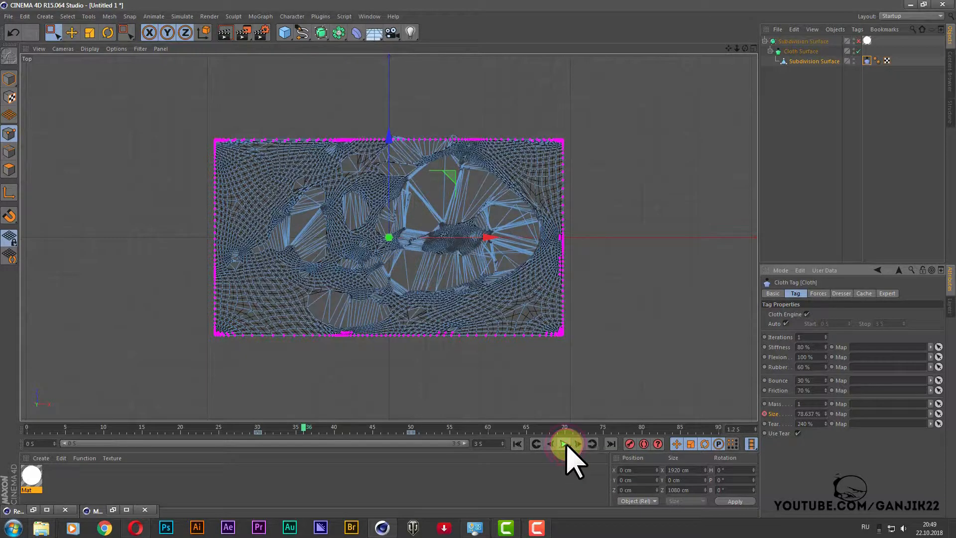
Step: Try the Cloth tag's Iterations at 8, settle on 4, and replay the simulation from the first frame
click(830, 333)
click(798, 337)
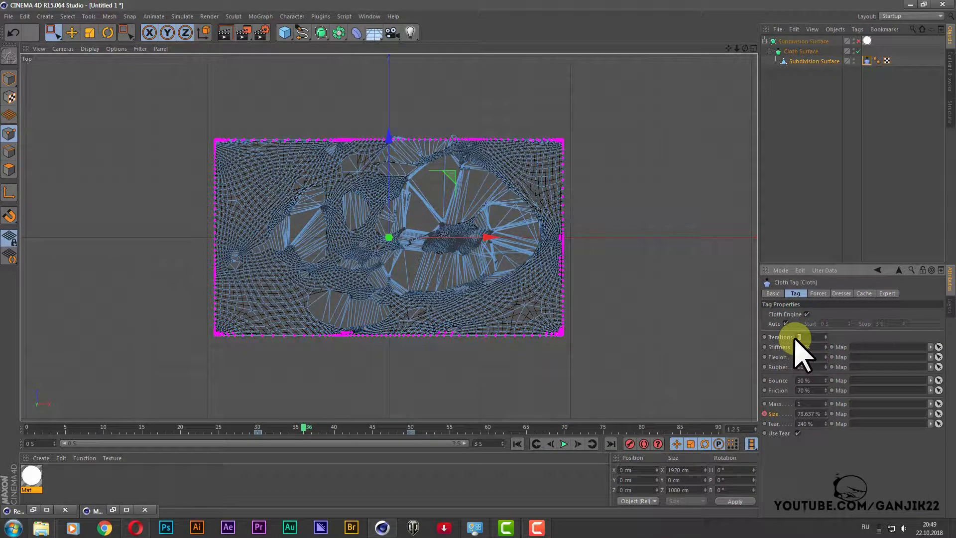
text(8)
key(Return)
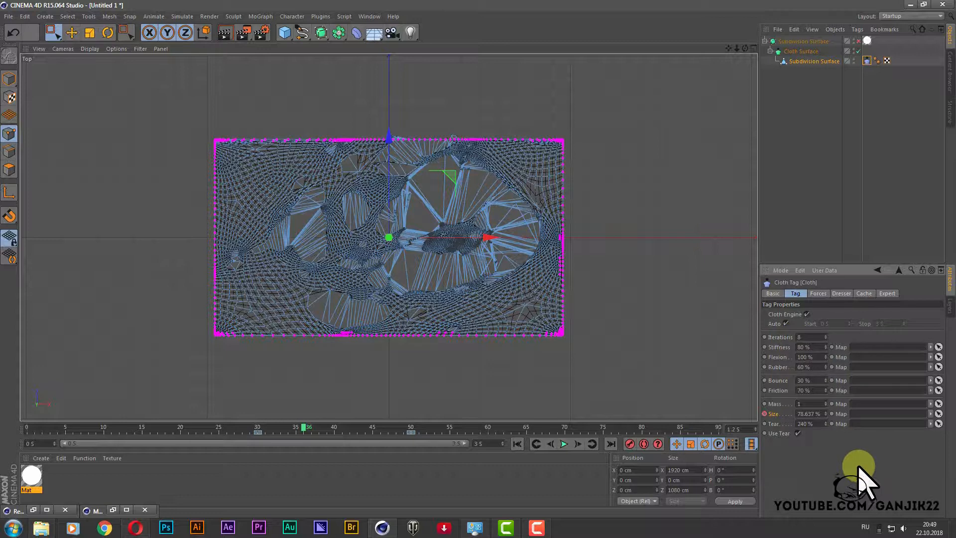
click(518, 444)
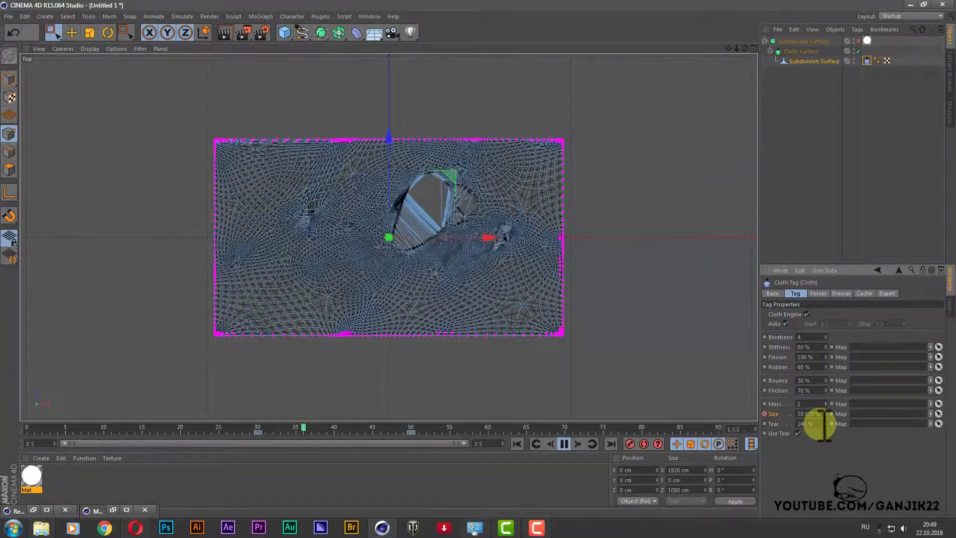
Step: Set the Cloth tag's Tear back to 200%, replay the simulation and stop it at frame 12
drag(820, 422, 821, 424)
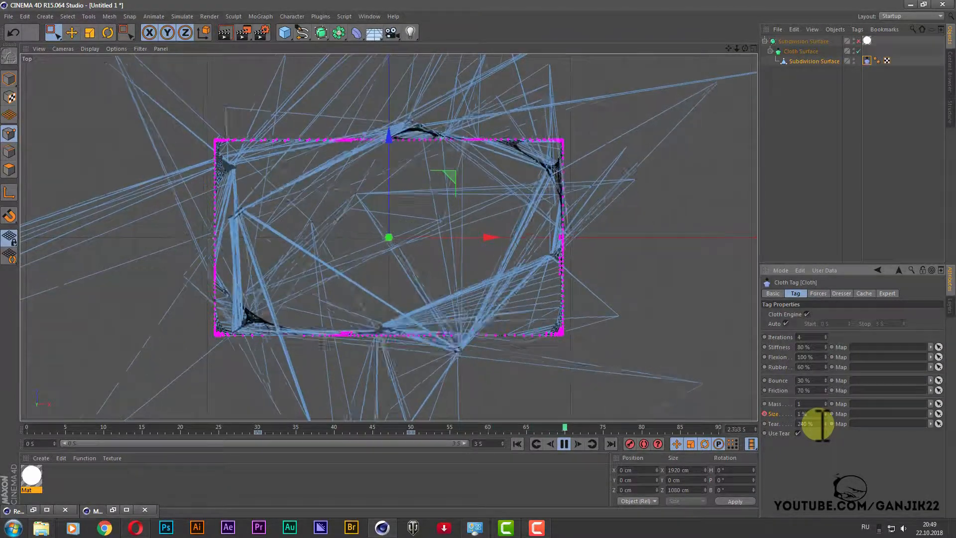
click(799, 424)
text(200)
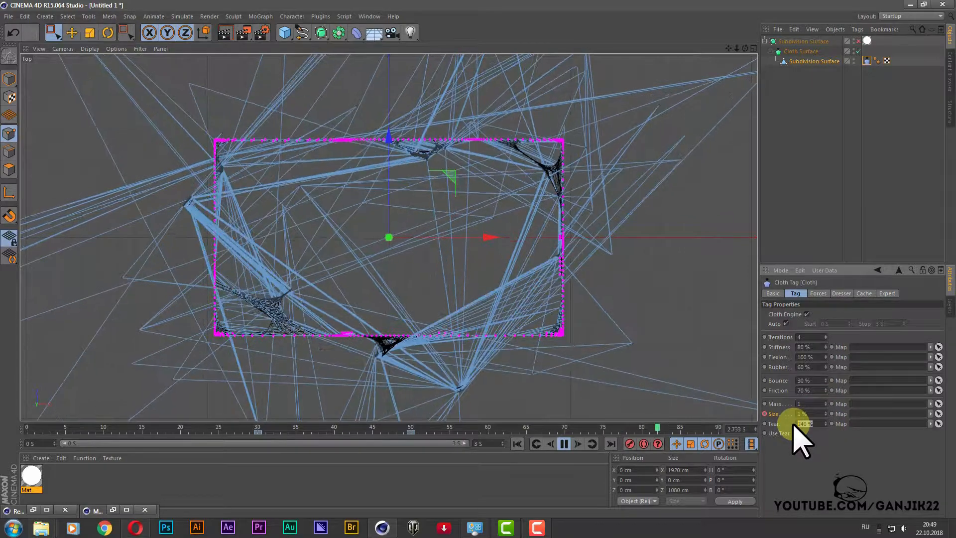
click(822, 478)
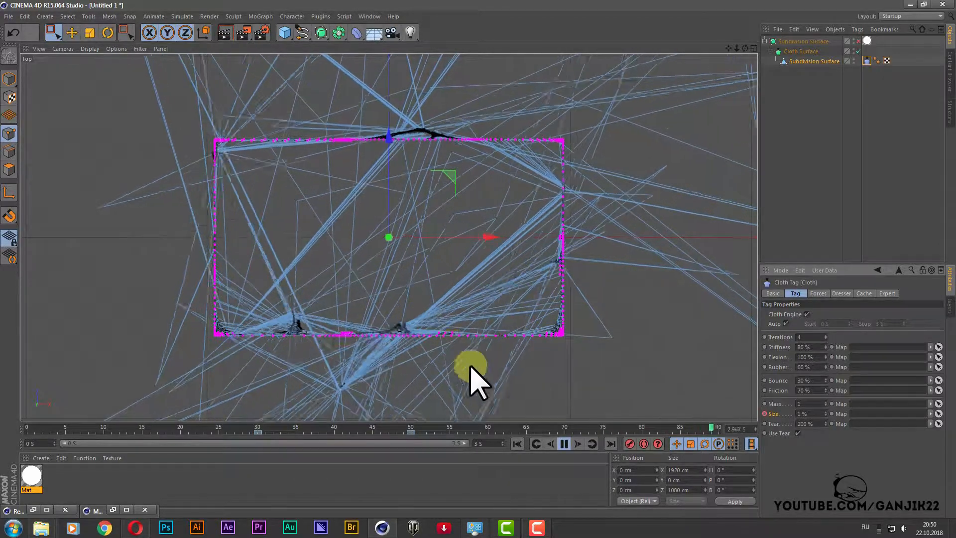
click(564, 443)
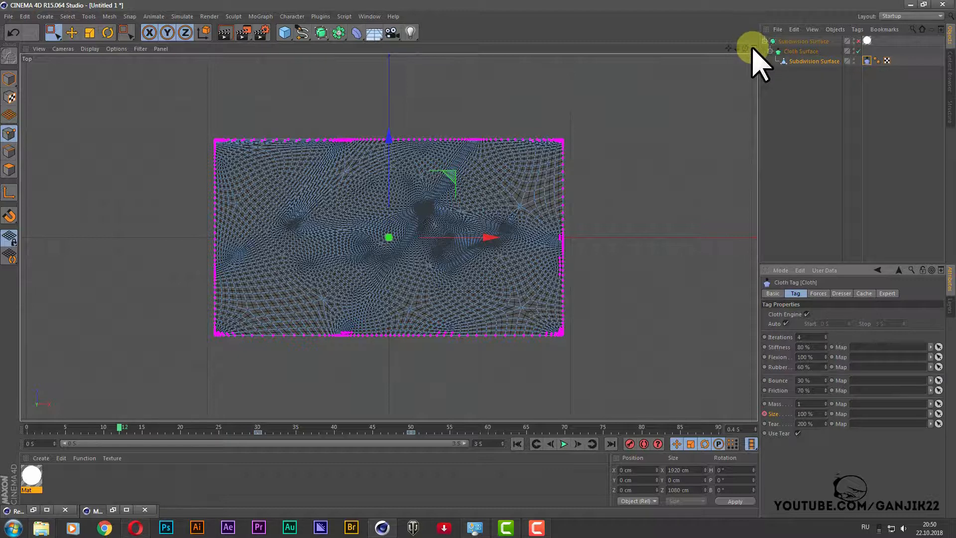
Step: Add a camera at position 0, 0, 0 cm with rotation H 0°, P -90° and B 0°
click(392, 33)
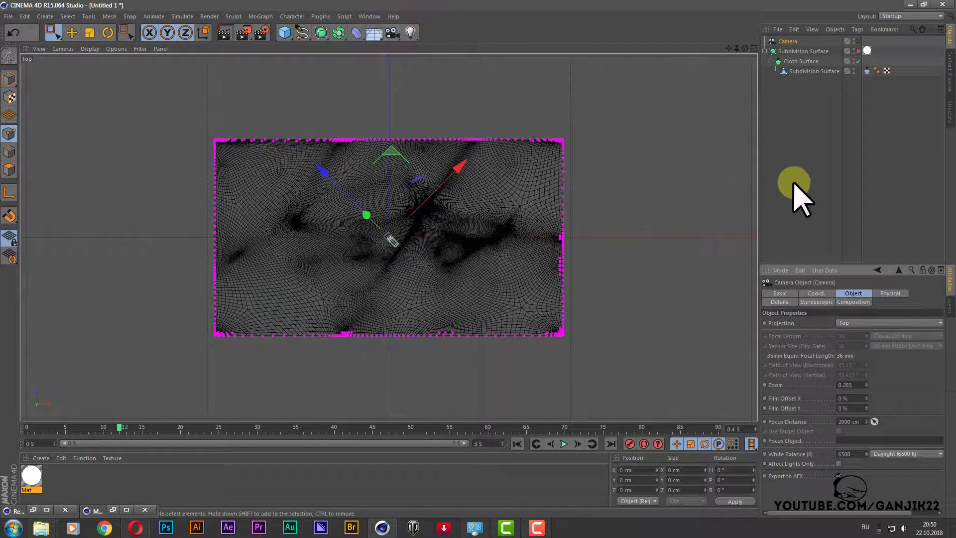
click(816, 293)
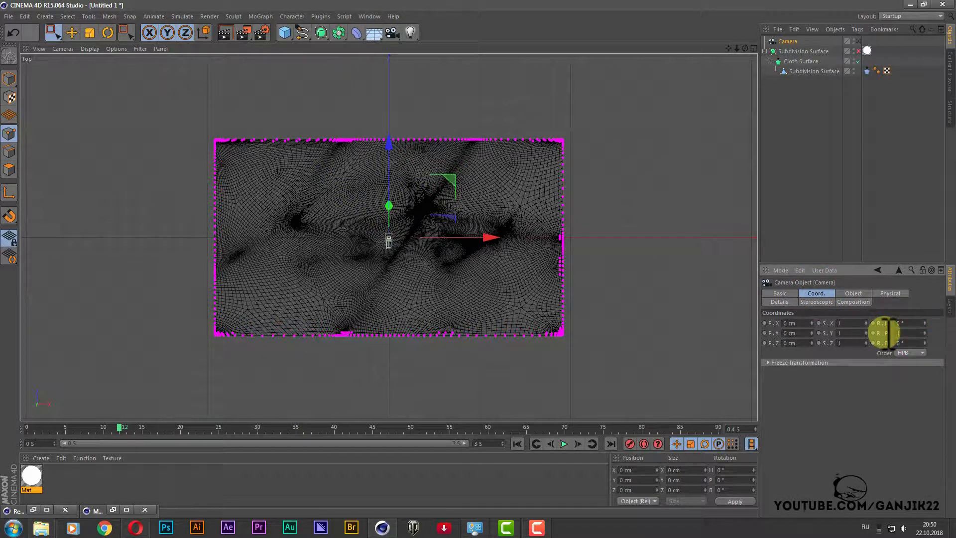
key(Return)
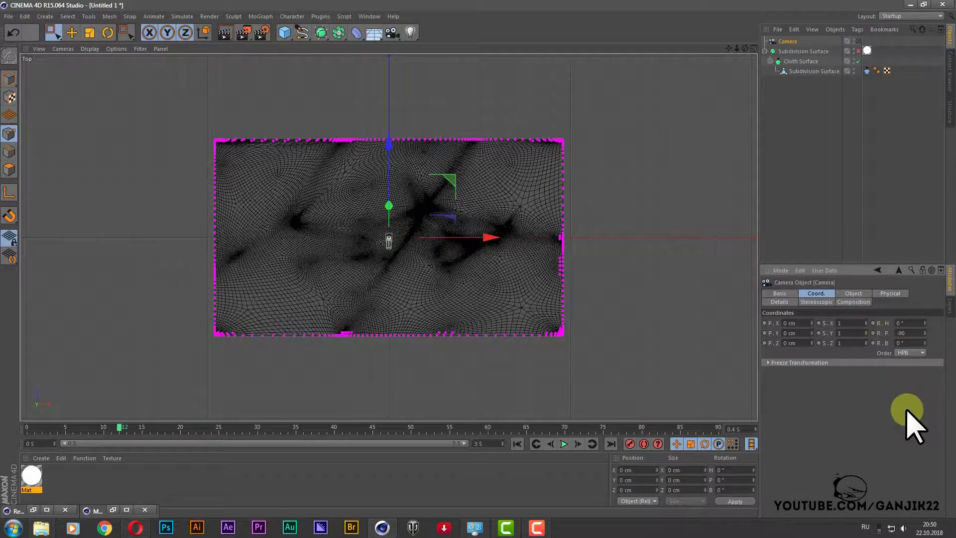
Step: Move the camera straight up along its viewing axis so that it sits above the cloth
click(753, 48)
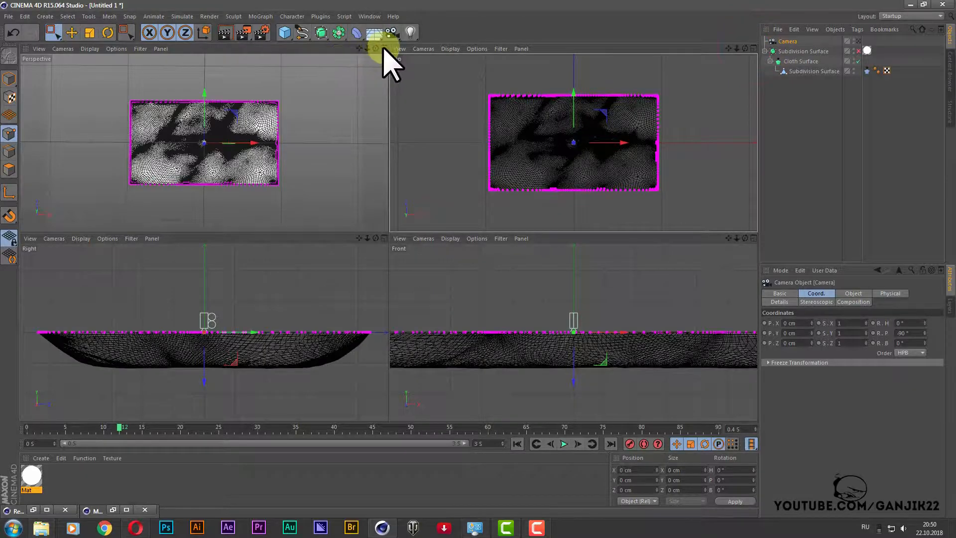
click(384, 49)
click(733, 48)
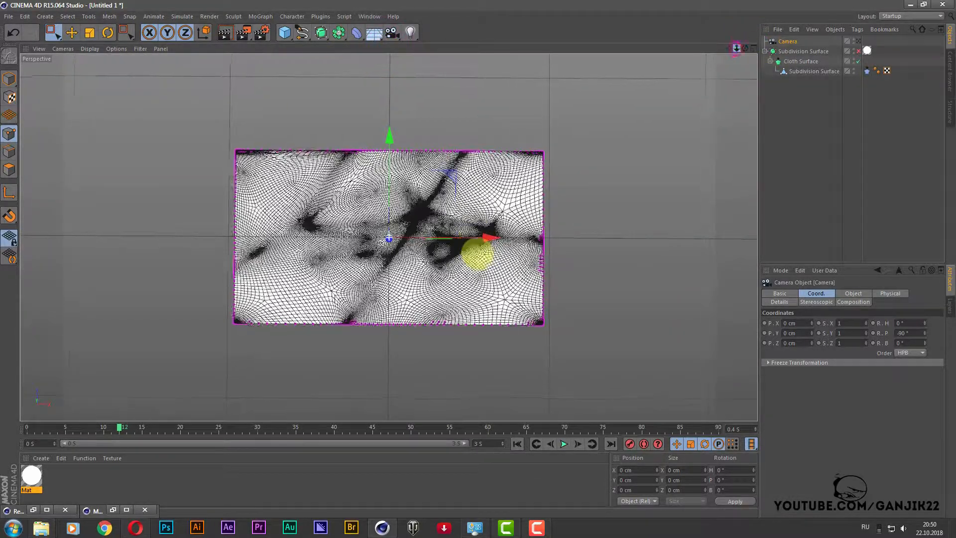
scroll(473, 269, up, 3)
drag(736, 48, 478, 259)
click(71, 32)
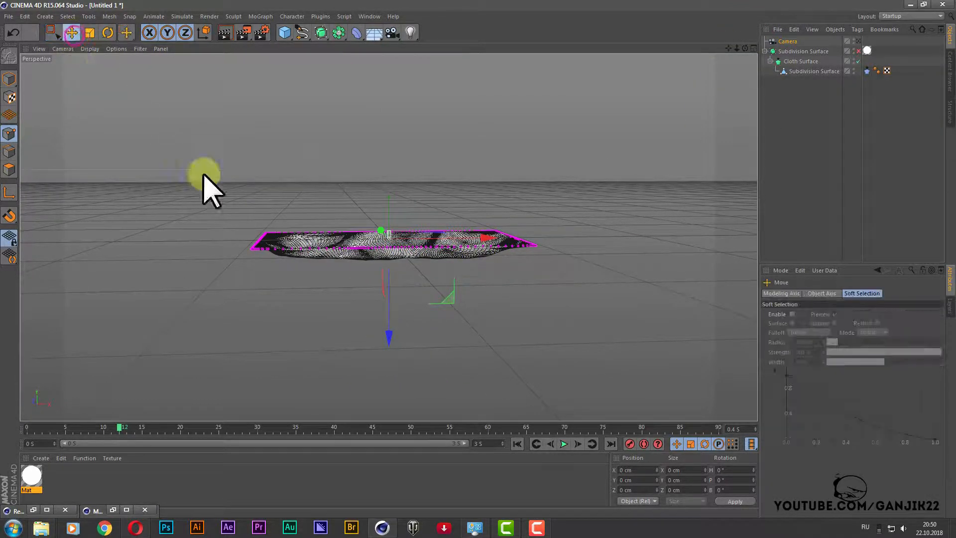
drag(389, 335, 383, 254)
Step: Activate the new camera for the Perspective view to look down on the cloth
click(753, 49)
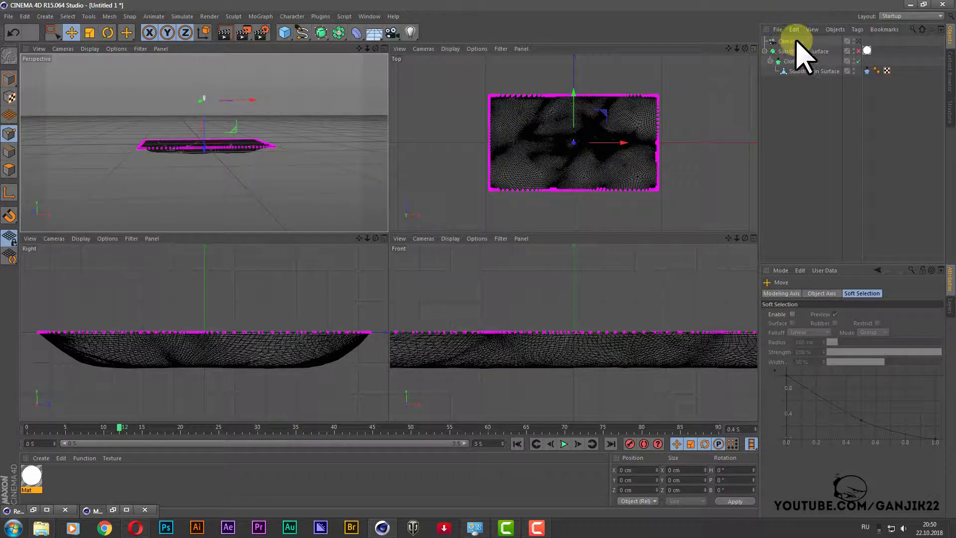
click(856, 41)
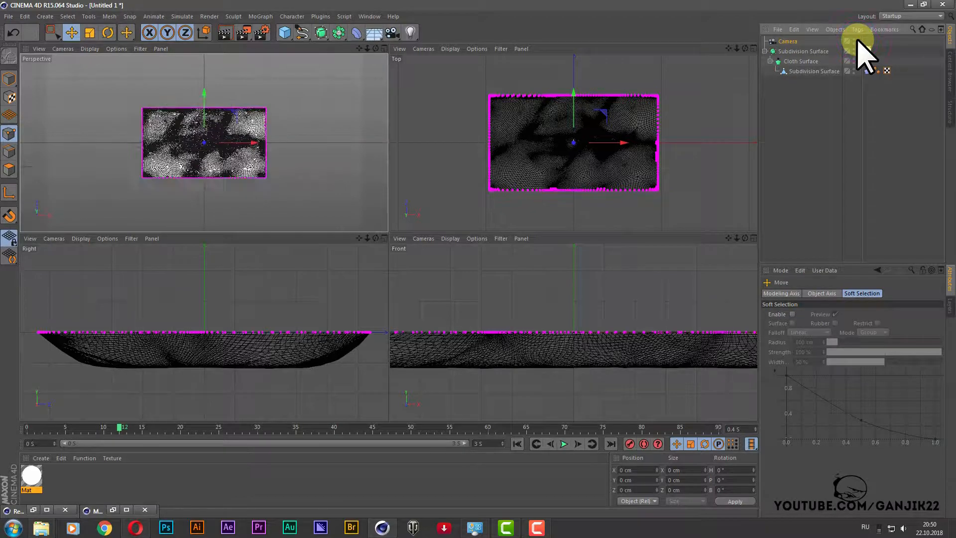
click(384, 48)
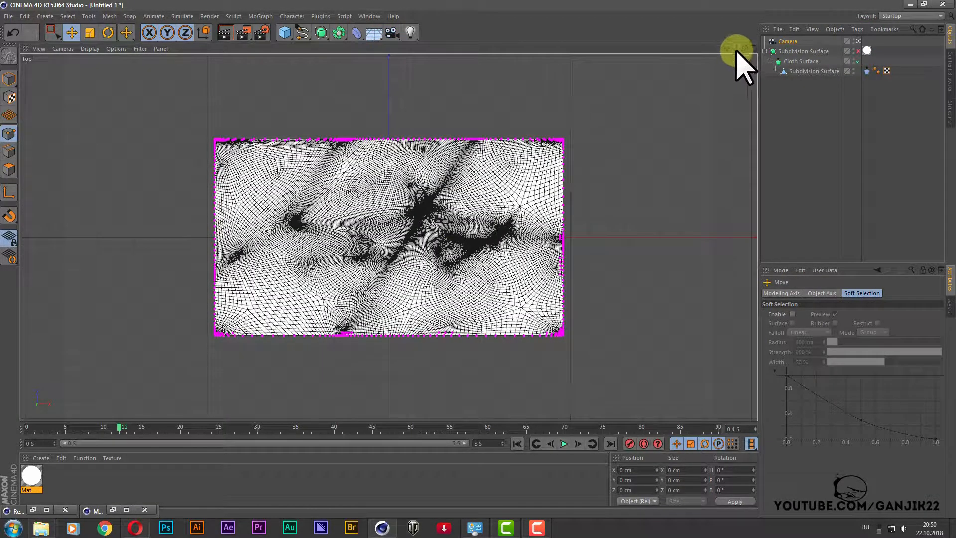
Step: Enlarge the cloth in the top-down view until it fills the whole frame and render a preview of the current frame
drag(737, 48, 739, 50)
scroll(477, 255, up, 10)
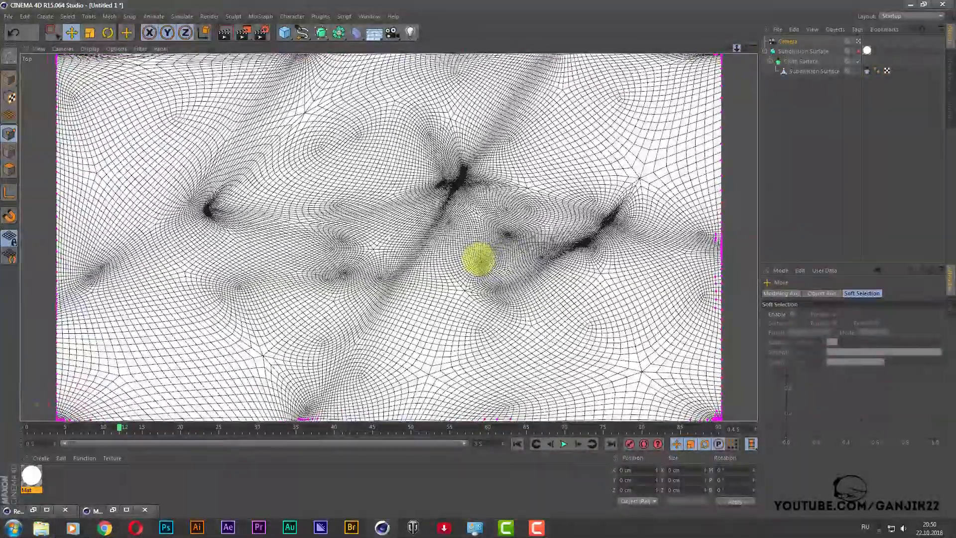
scroll(477, 258, up, 2)
scroll(477, 257, down, 5)
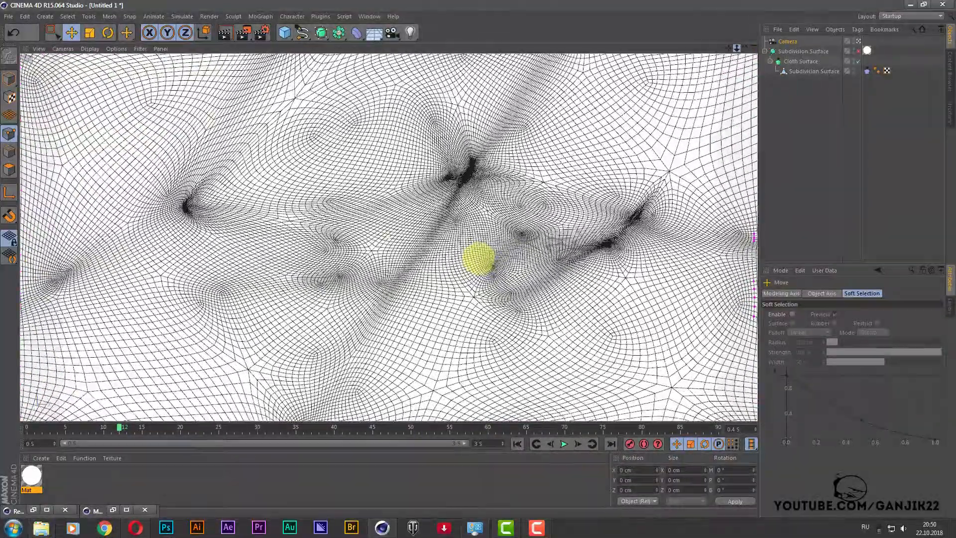
scroll(478, 258, up, 3)
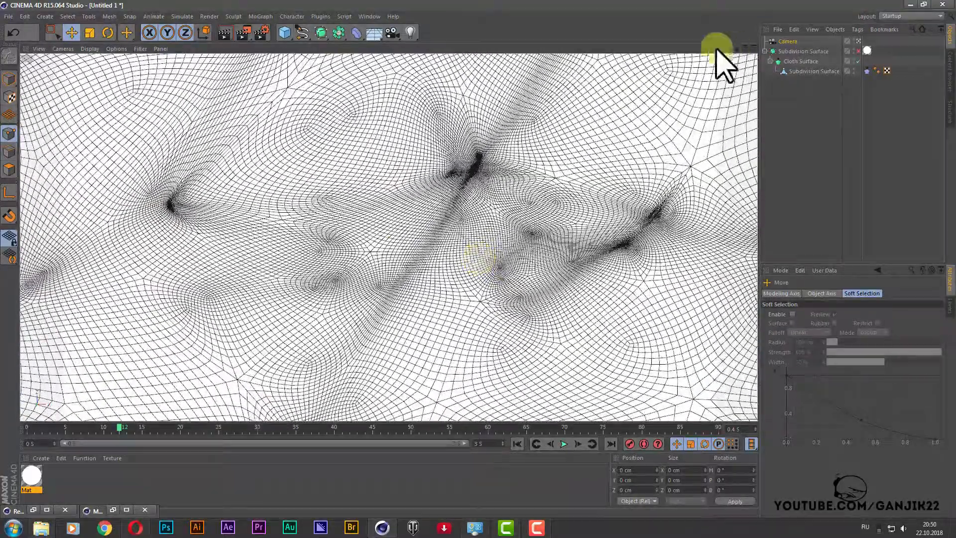
click(226, 33)
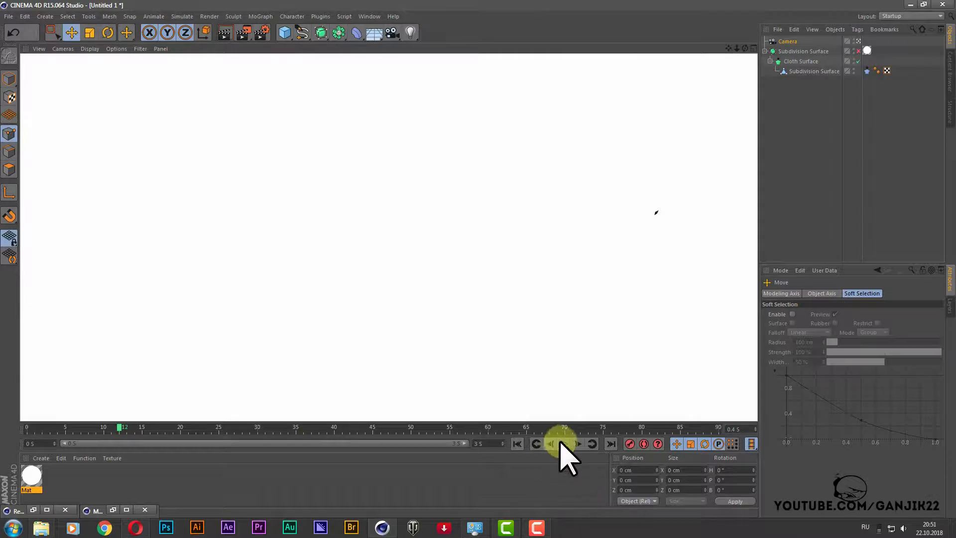
Step: Replay the cloth tearing simulation from the first frame and stop it at frame 82
click(516, 443)
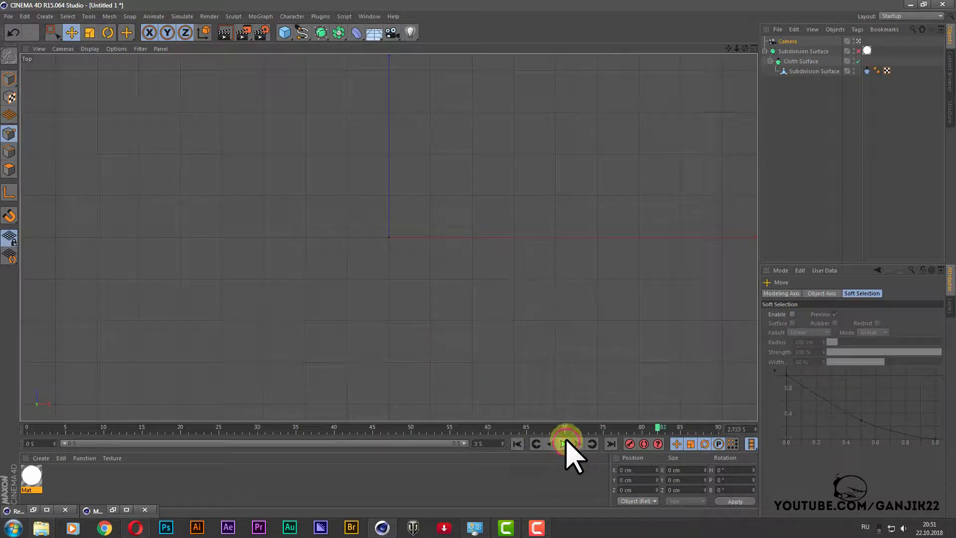
click(250, 40)
click(339, 8)
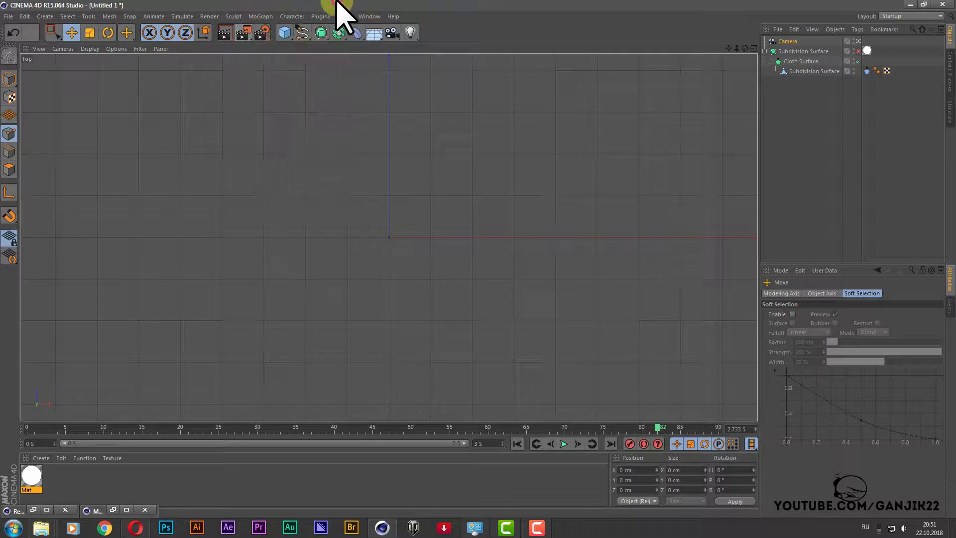
Step: Set the render's save file to "урок" in the ТРЕУГОЛЬНИК folder of ПРОЕКТ ДЛЯ УРОКА
click(260, 33)
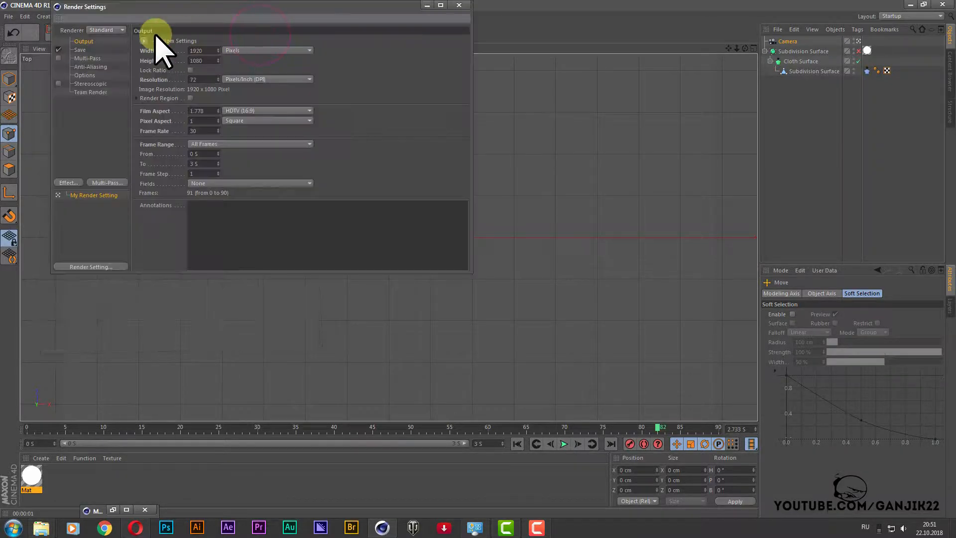
click(81, 50)
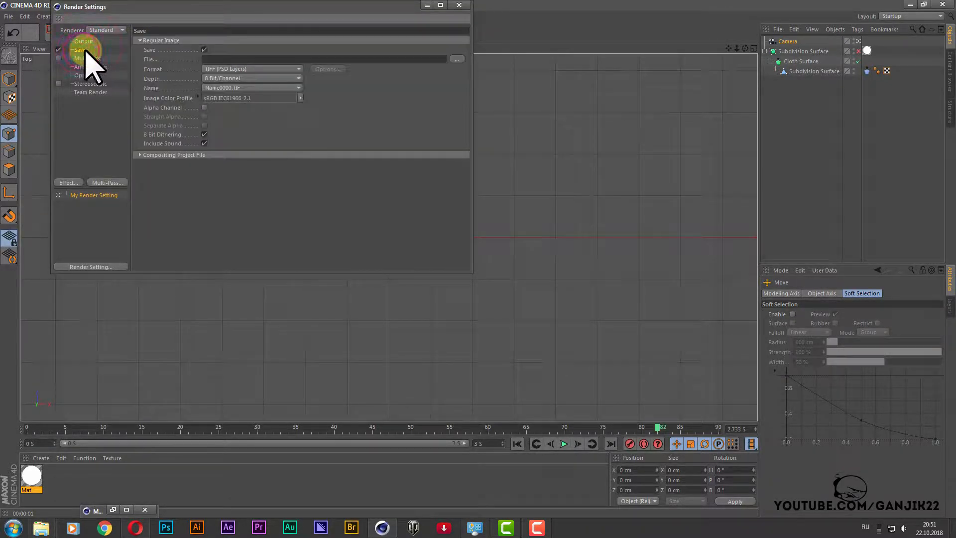
click(457, 58)
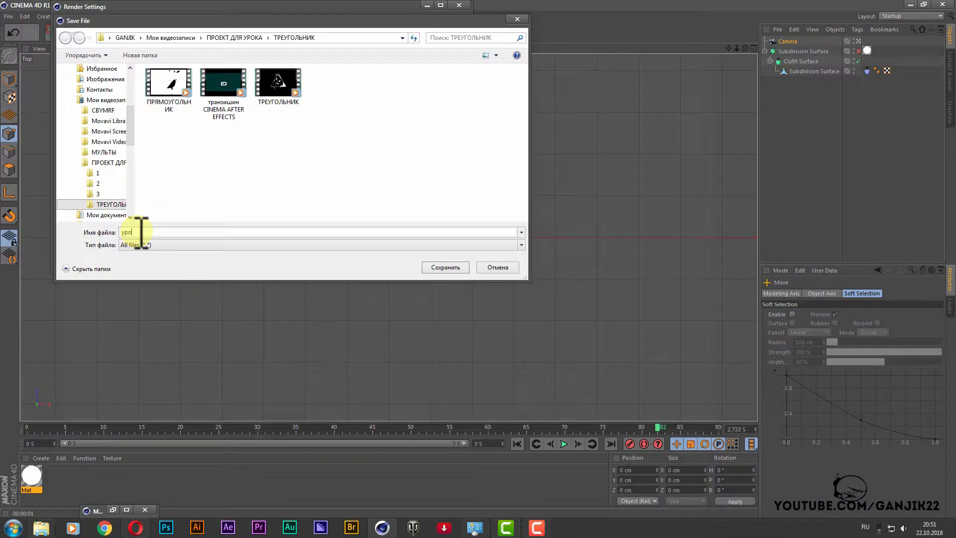
click(445, 268)
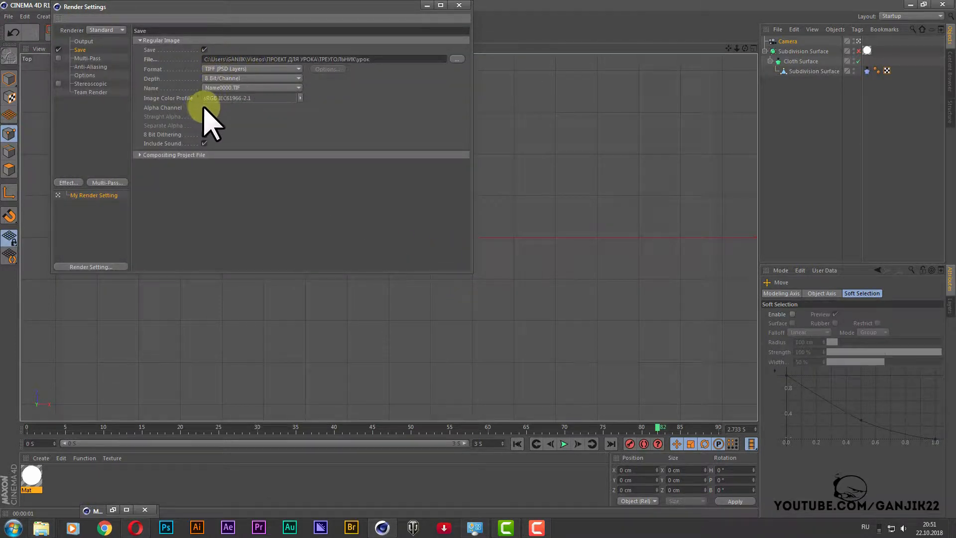
Step: Set the saved output to QuickTime Movie with Alpha Channel and Straight Alpha enabled, and render the animation to the Picture Viewer
click(264, 69)
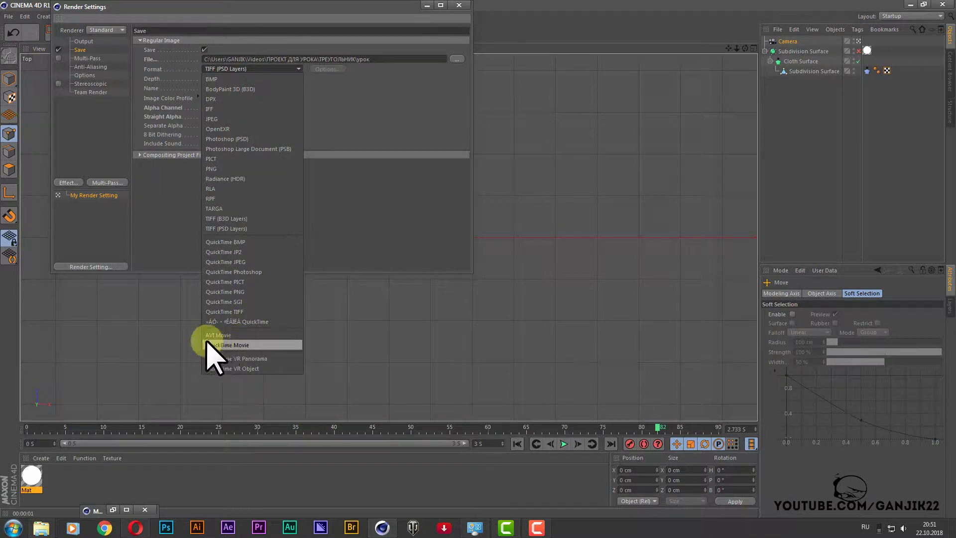
click(236, 346)
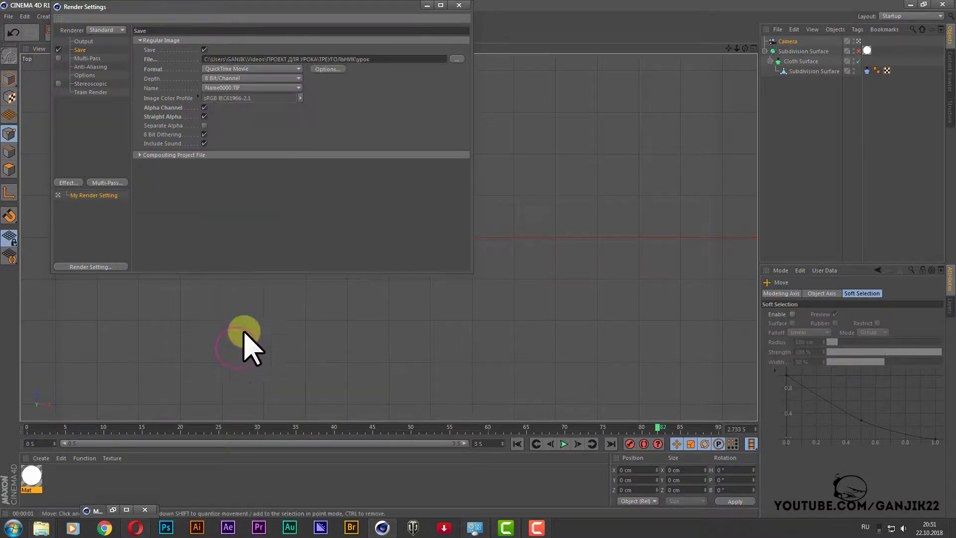
click(458, 5)
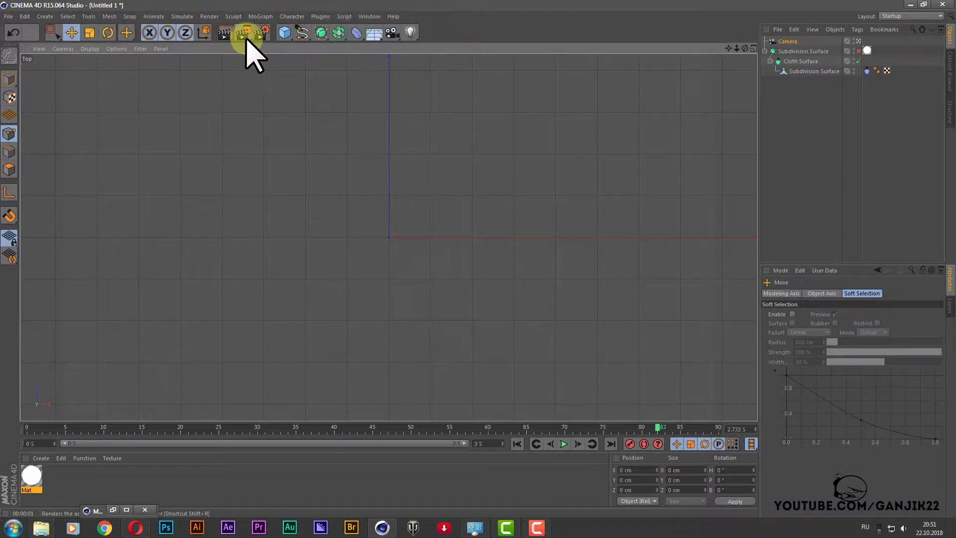
drag(248, 38, 287, 85)
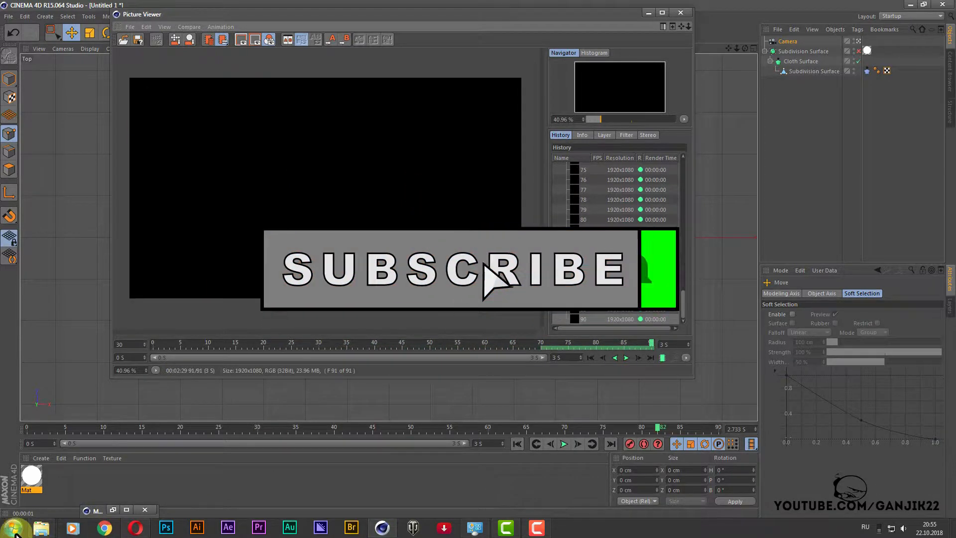
Step: Switch to the file explorer and open the ТРЕУГОЛЬНИК folder inside Мои видеозаписи > ПРОЕКТ ДЛЯ УРОКА
click(12, 527)
click(149, 344)
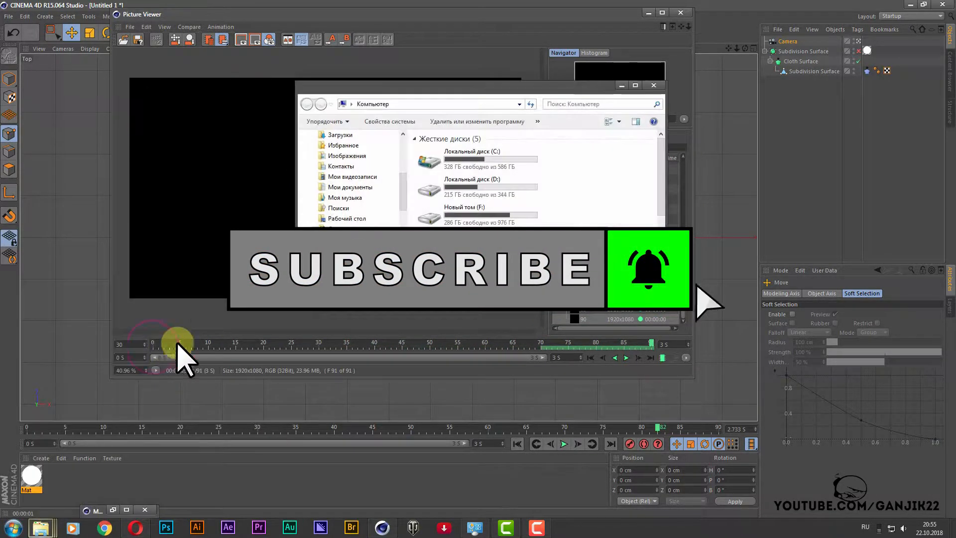
click(349, 177)
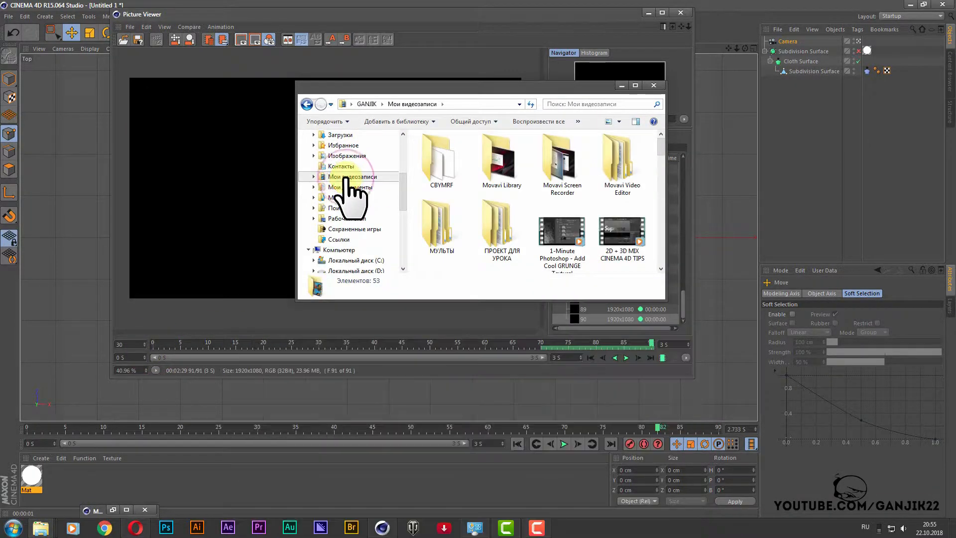
double_click(480, 204)
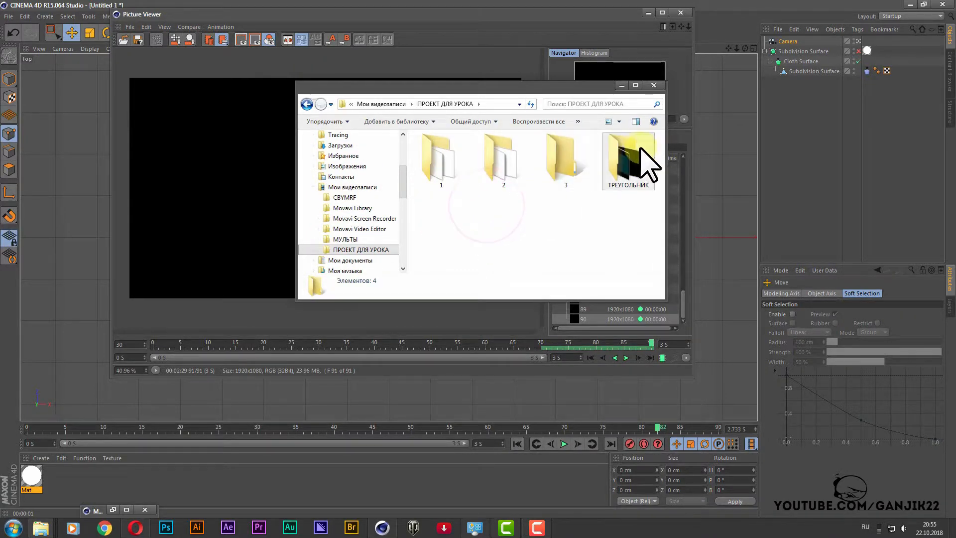
double_click(634, 152)
Step: Play the rendered урок movie maximized in KMPlayer, and close the player and the folder window
right_click(626, 153)
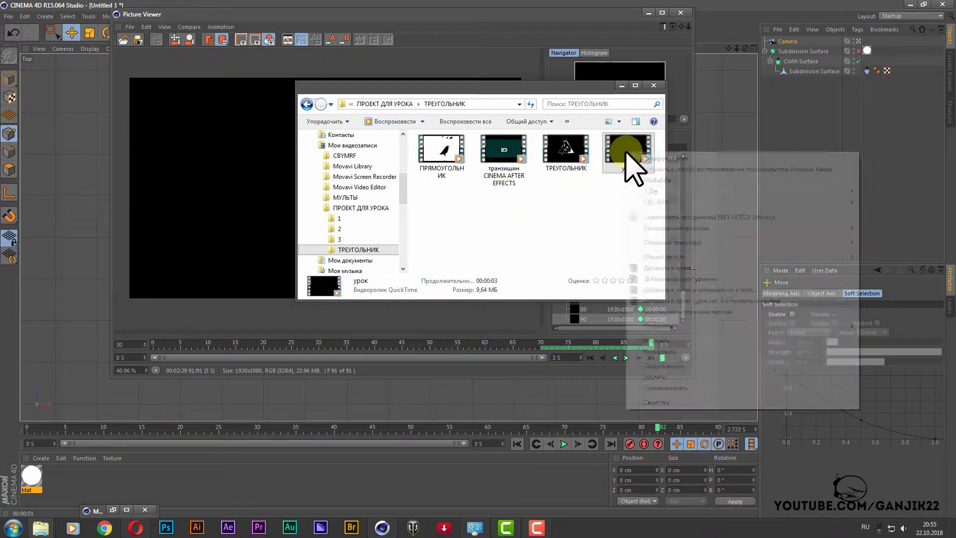
mouse_move(665, 243)
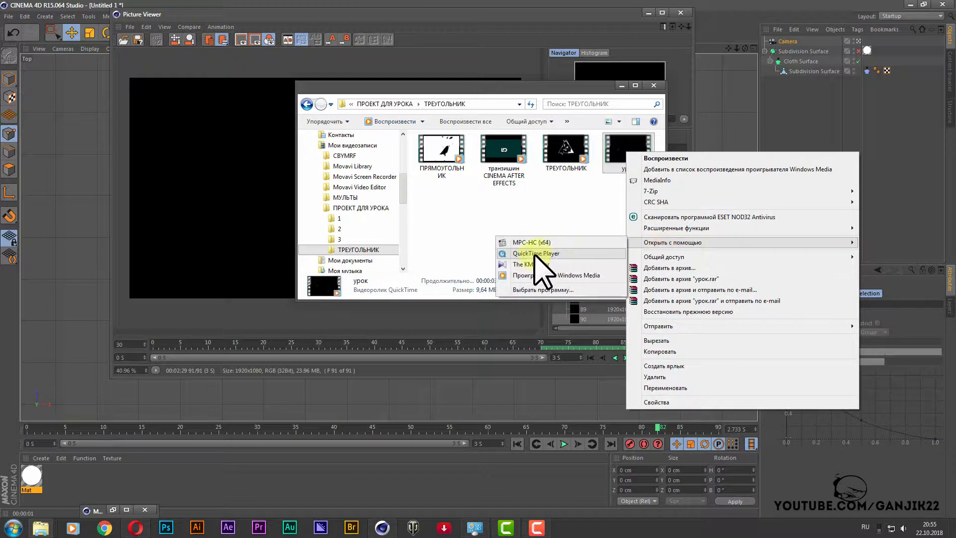
click(519, 265)
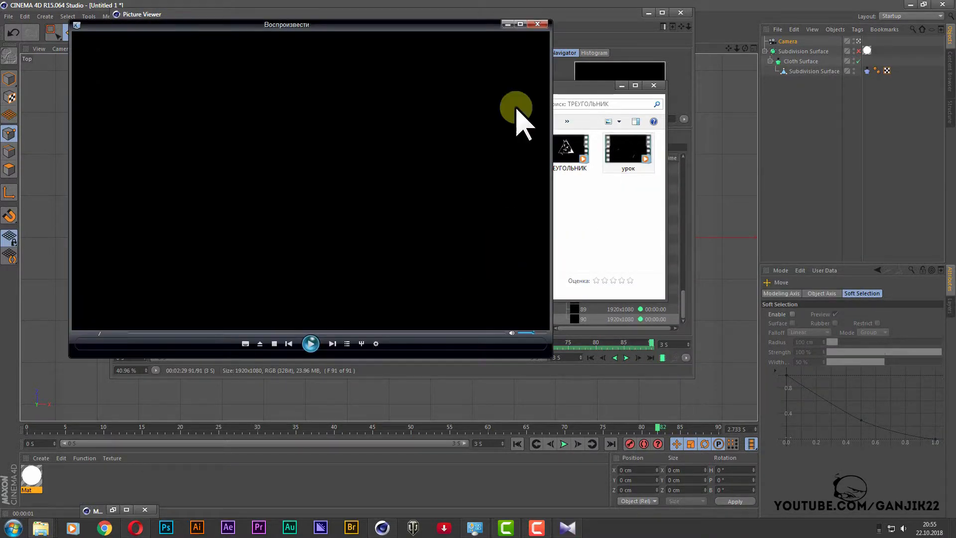
click(521, 23)
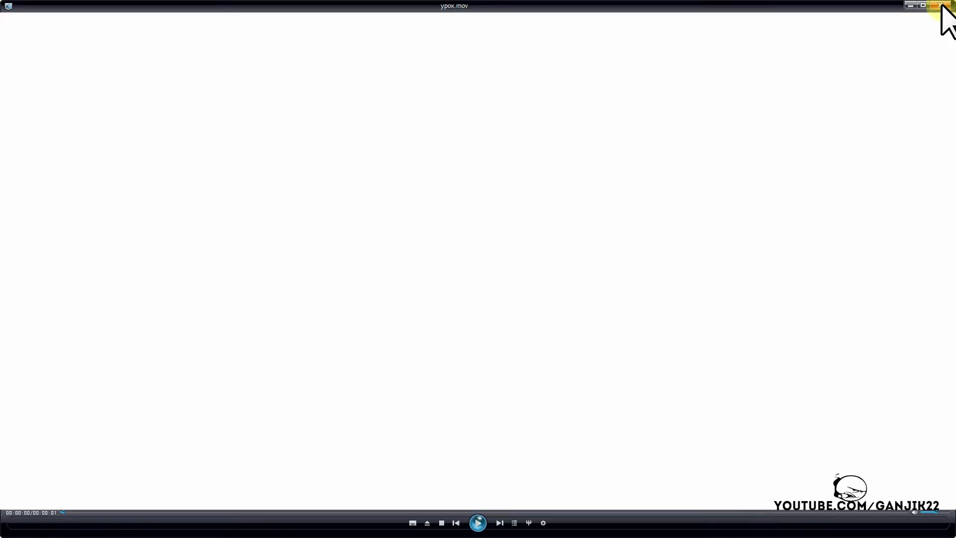
click(942, 5)
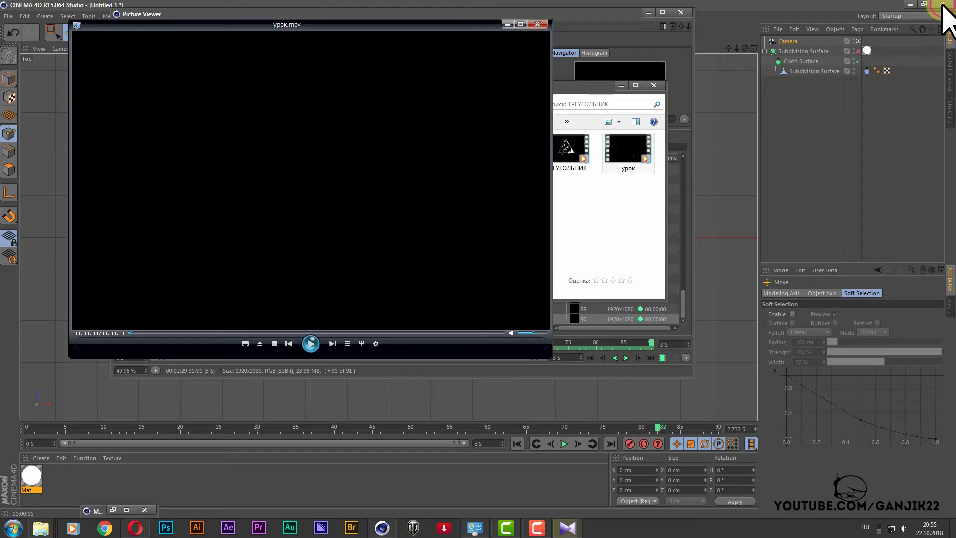
click(654, 85)
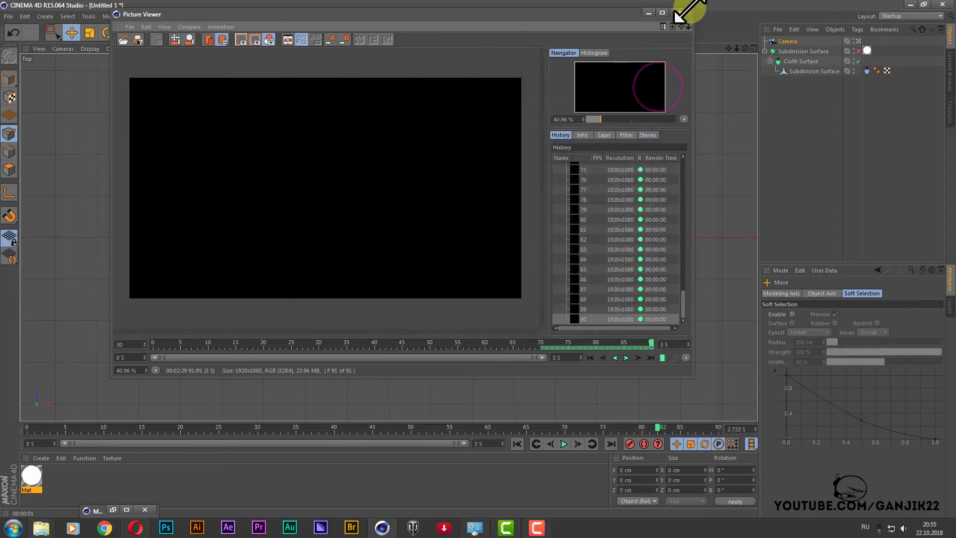